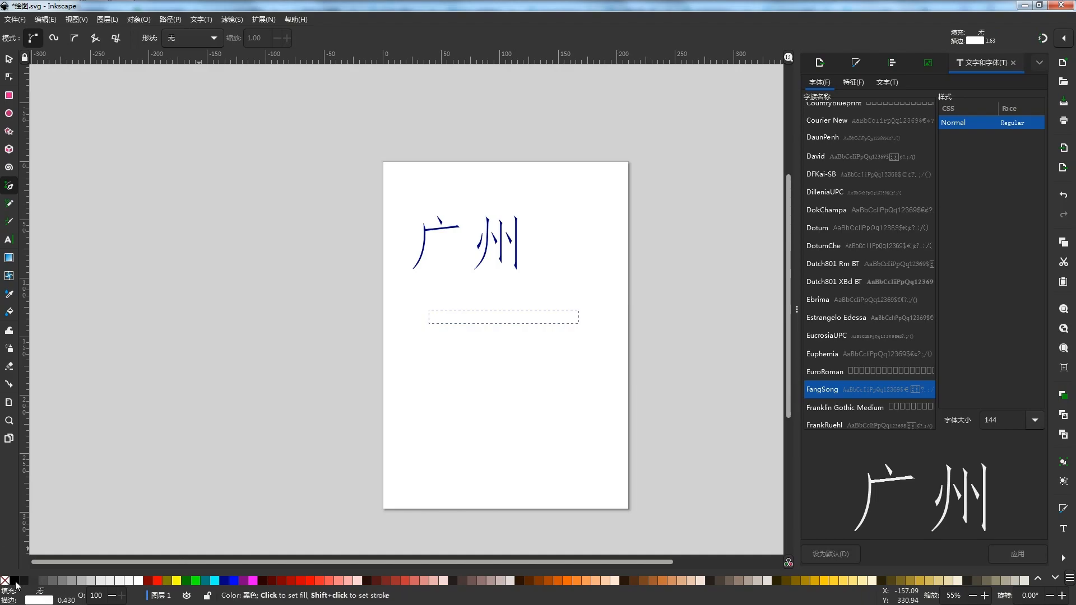
pyautogui.click(492, 438)
pyautogui.press('Escape')
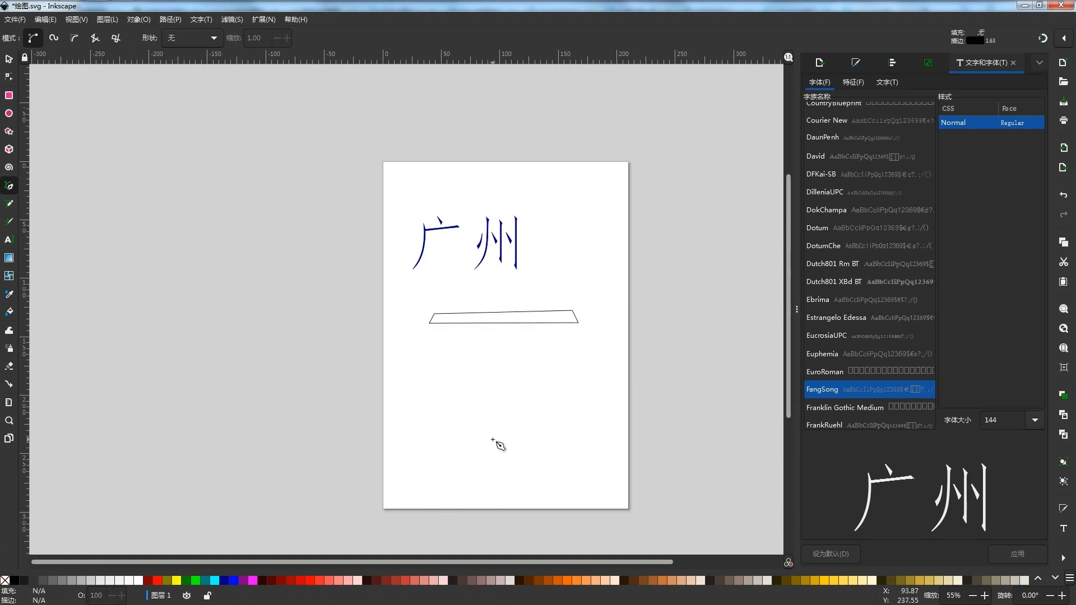
pyautogui.click(441, 324)
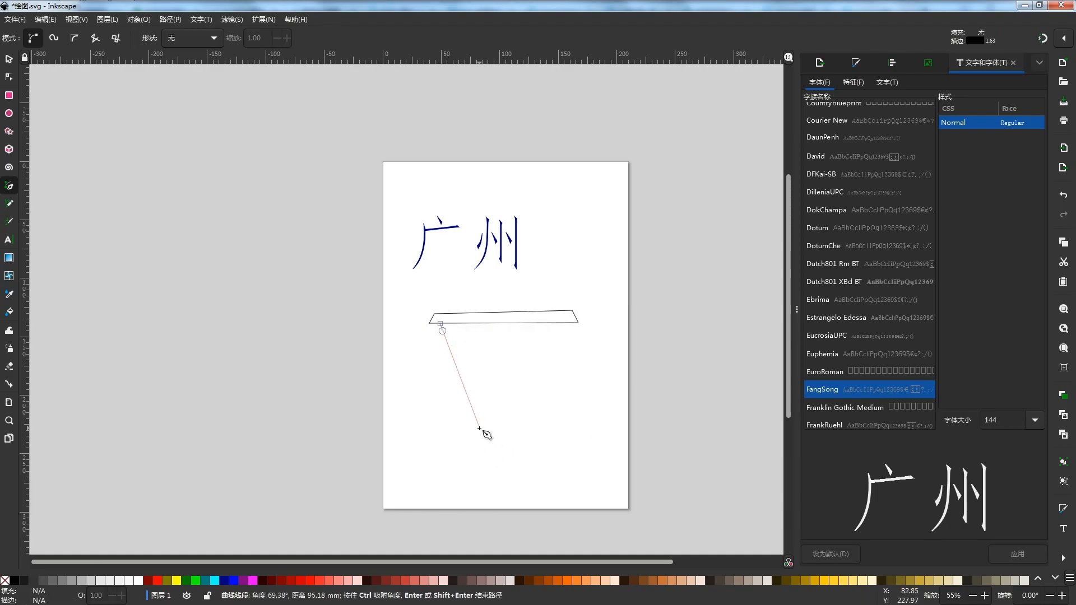
pyautogui.press('Escape')
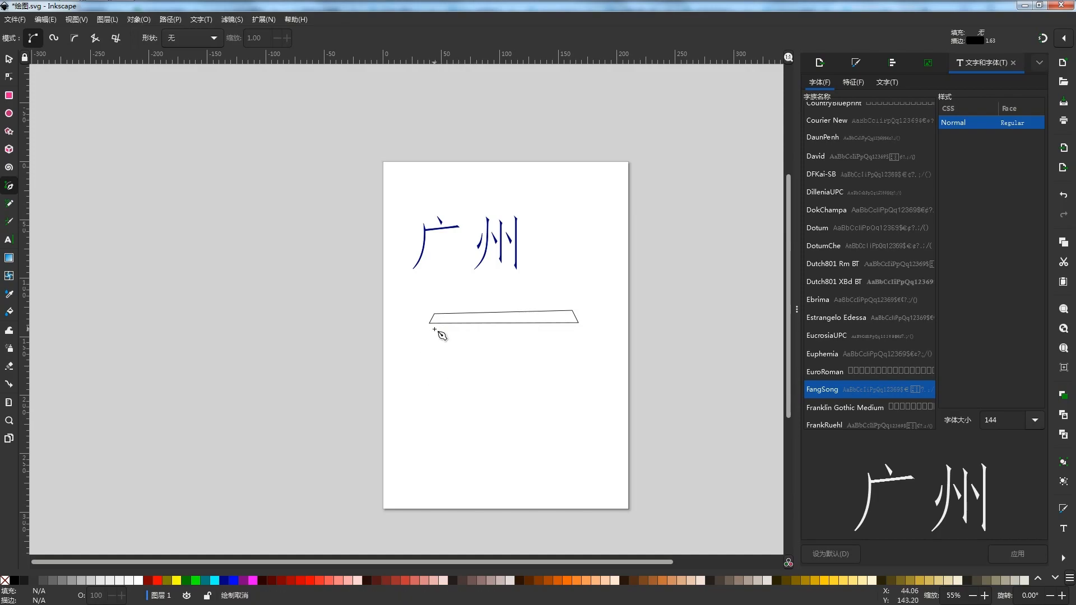
# Draw a closed foam shape over the lid outline, with slanted sides and a wavy lower edge hanging just below the lid
pyautogui.click(434, 317)
pyautogui.click(425, 331)
pyautogui.click(449, 335)
pyautogui.moveTo(464, 335); pyautogui.dragTo(557, 339)
pyautogui.click(566, 339)
pyautogui.click(573, 332)
pyautogui.click(579, 335)
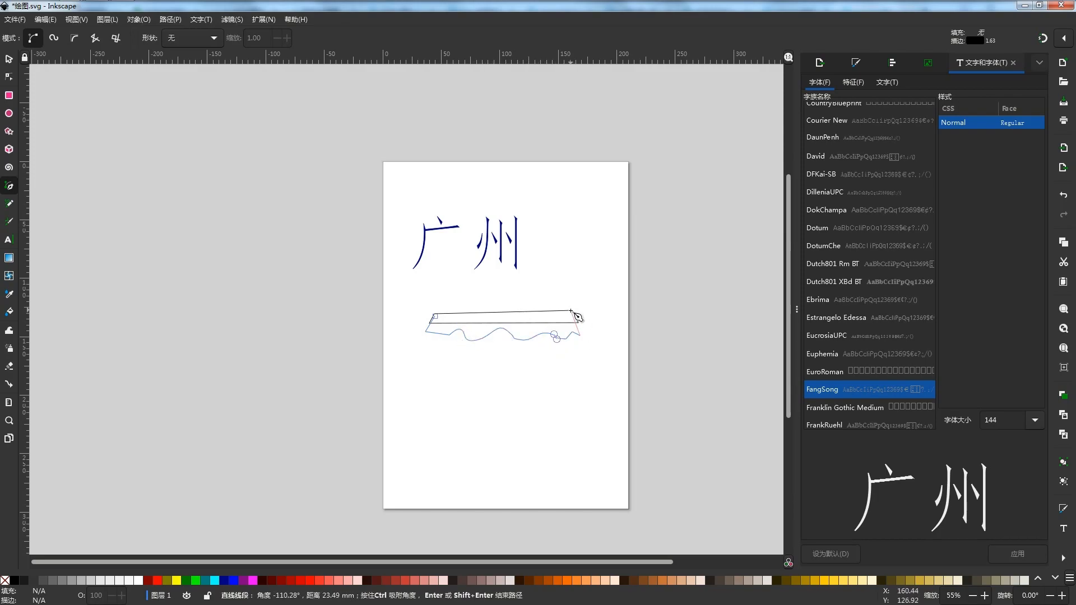
pyautogui.click(435, 317)
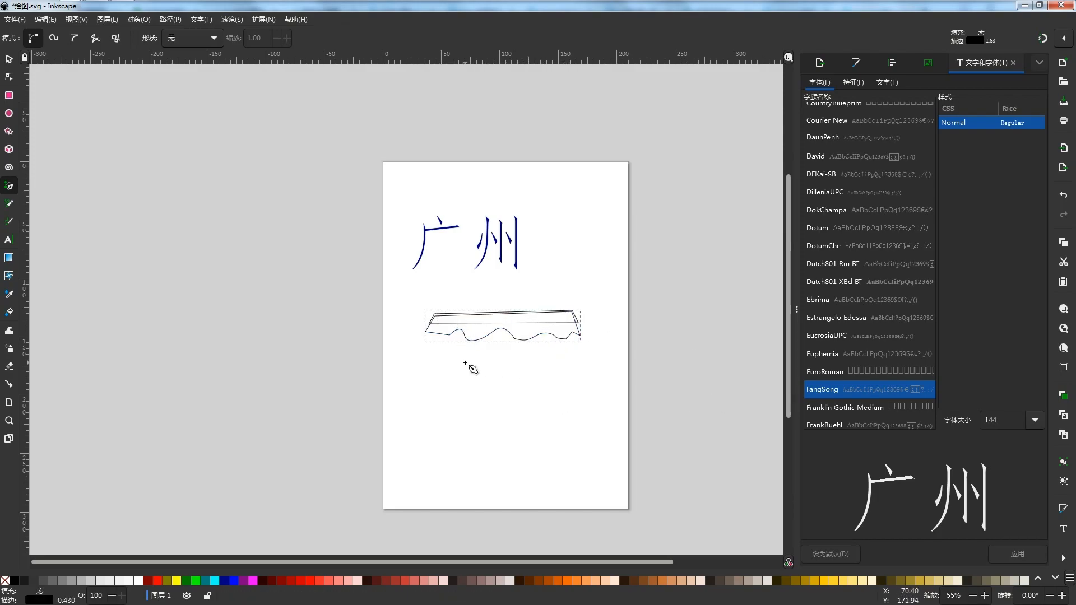
# Draw the closed tapered cup body, running from the wavy foam edge down to a narrower base near the bottom of the page
pyautogui.click(432, 333)
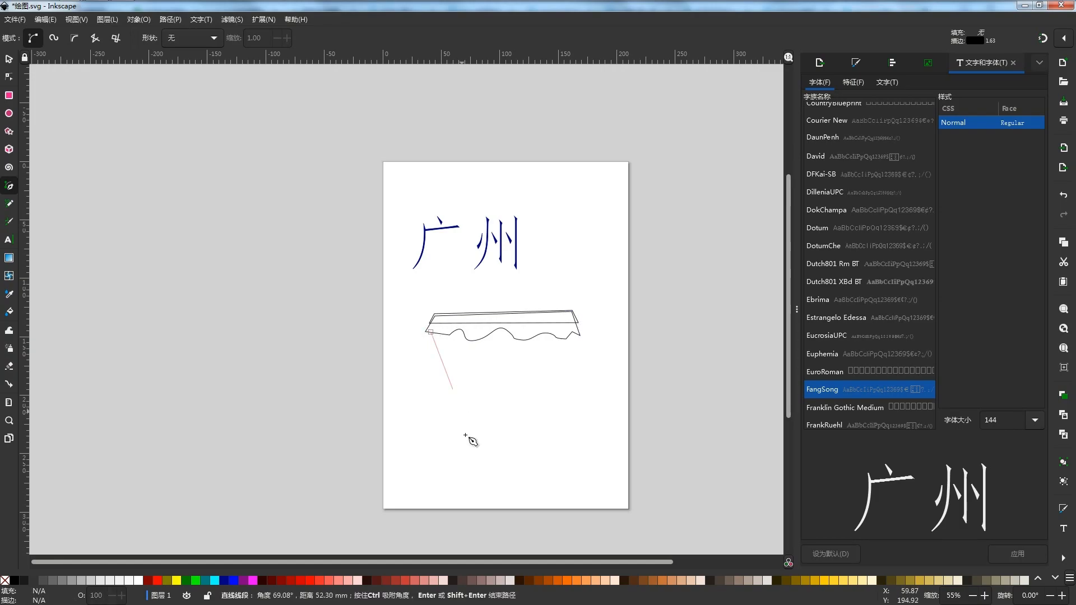
pyautogui.click(464, 465)
pyautogui.click(552, 467)
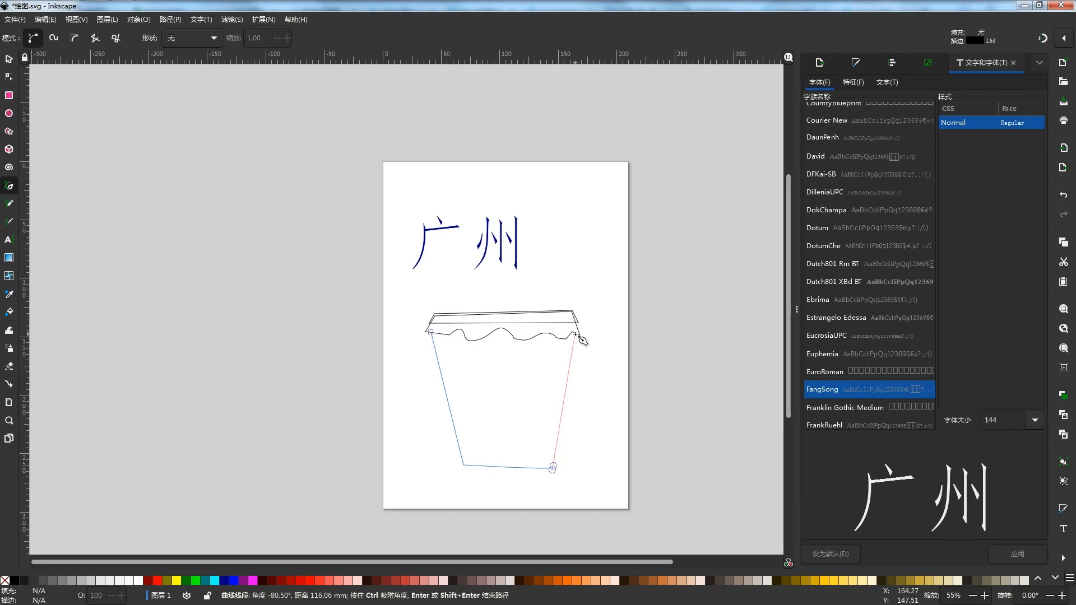
pyautogui.click(575, 335)
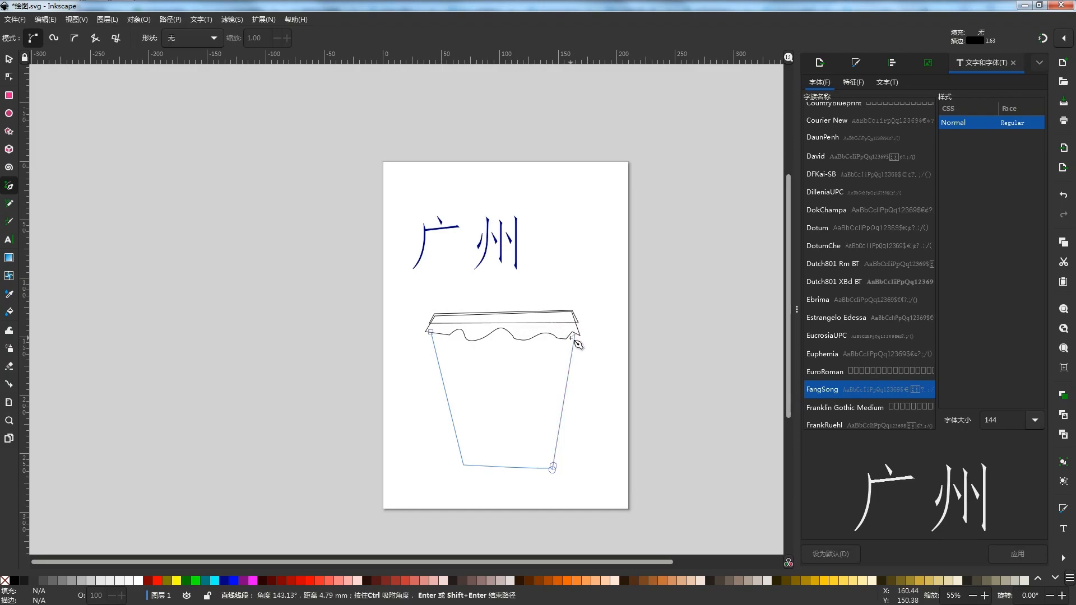
pyautogui.scroll(3, 576, 335)
pyautogui.scroll(-3, 589, 327)
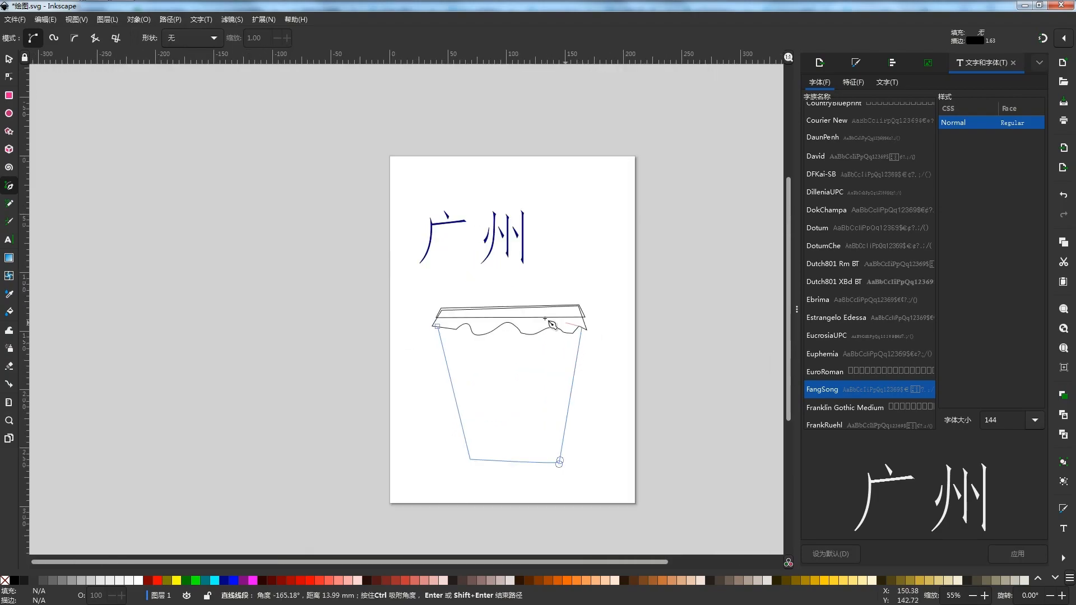
pyautogui.click(437, 326)
# Draw a closed label panel across the middle of the cup body, with tapering sides and slightly curved right-hand corners
pyautogui.click(469, 358)
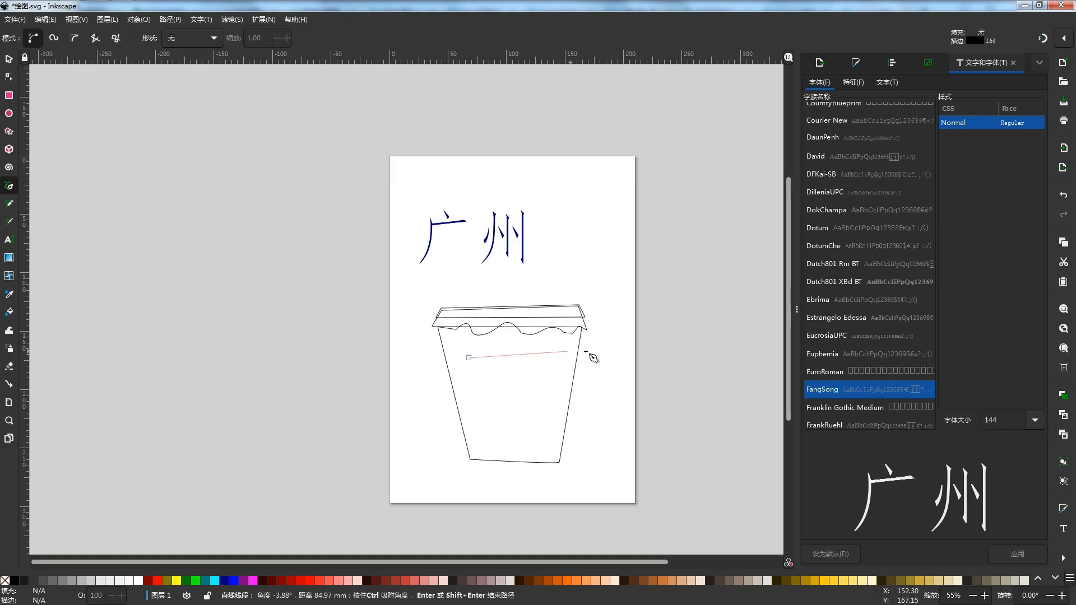
pyautogui.moveTo(561, 357); pyautogui.dragTo(568, 352)
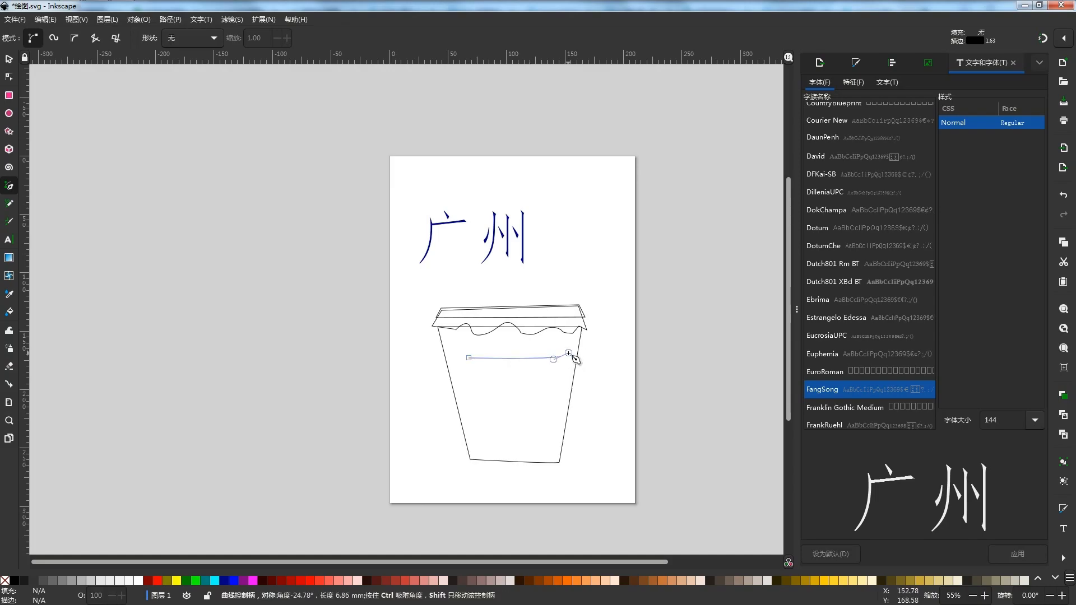
pyautogui.moveTo(545, 417); pyautogui.dragTo(533, 418)
pyautogui.click(471, 416)
pyautogui.click(454, 354)
pyautogui.click(470, 357)
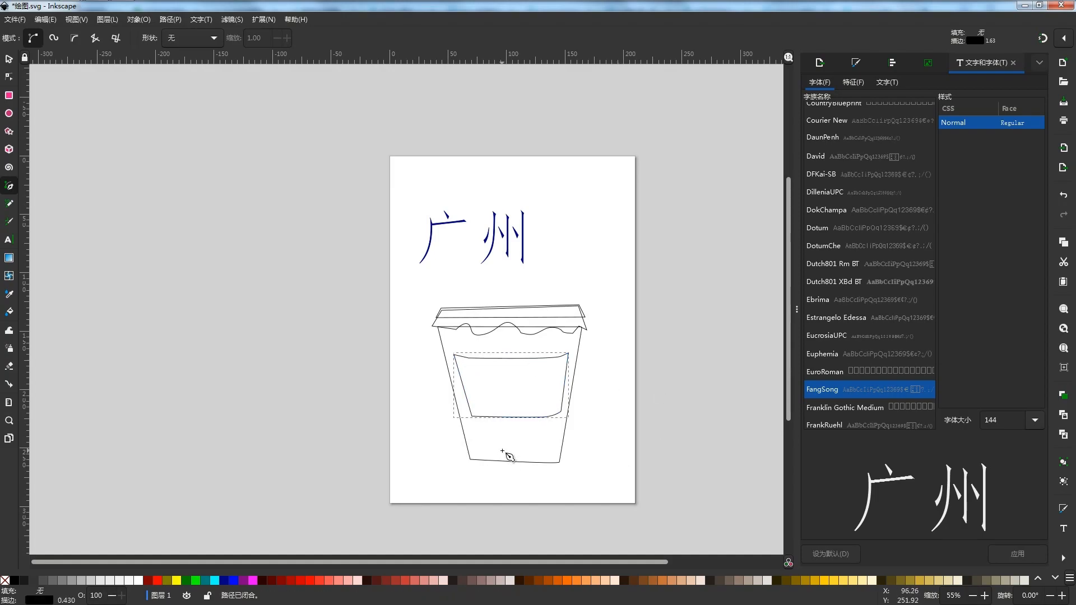
# Draw a thin closed base strip about 77 × 7 mm along the bottom edge of the cup, and finish drawing
pyautogui.click(471, 460)
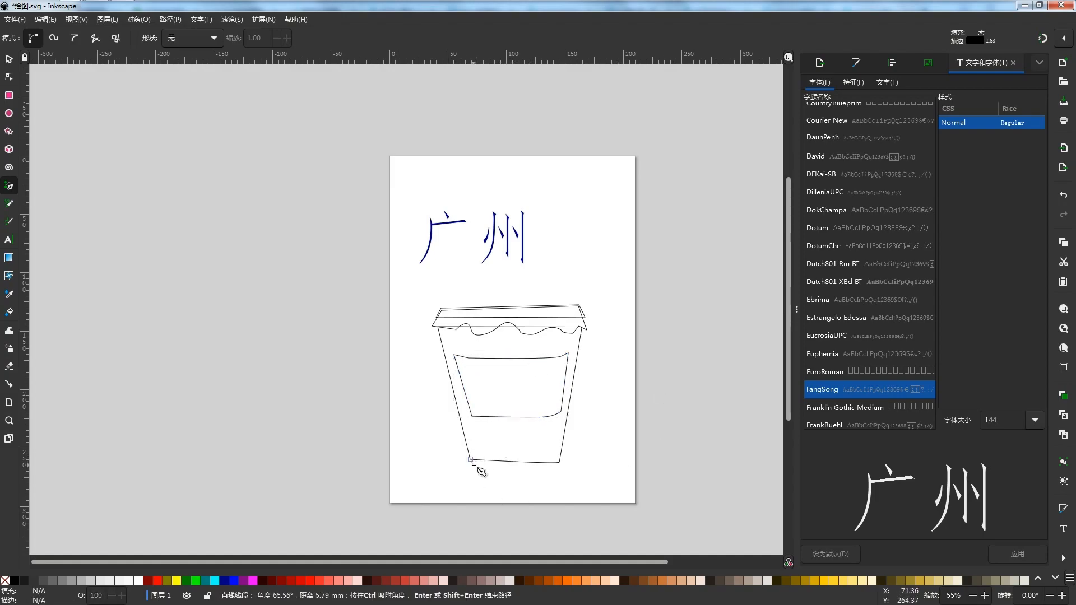
pyautogui.click(559, 465)
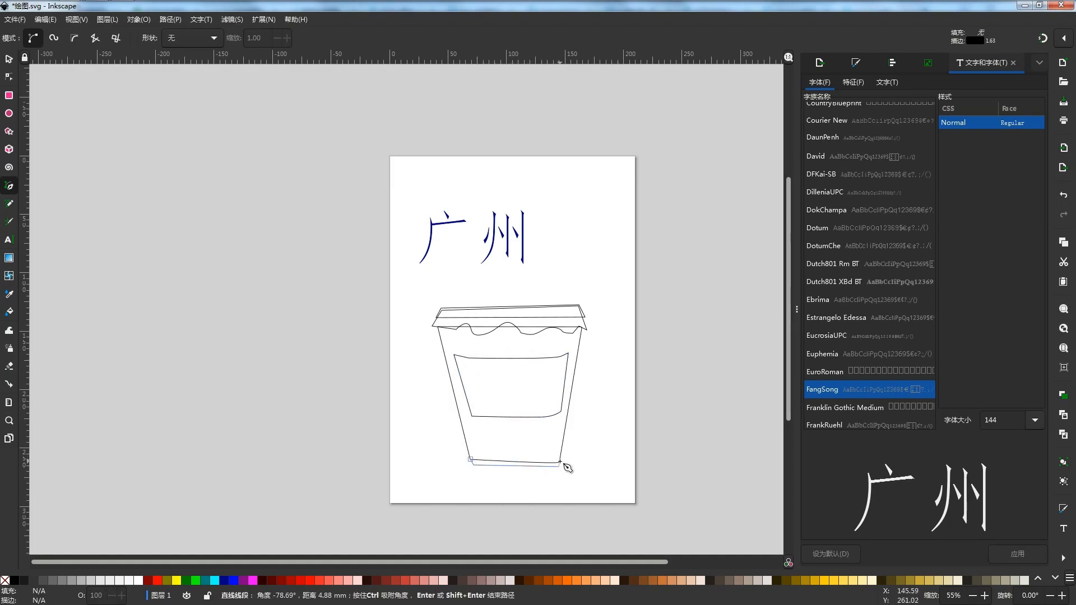
pyautogui.click(471, 459)
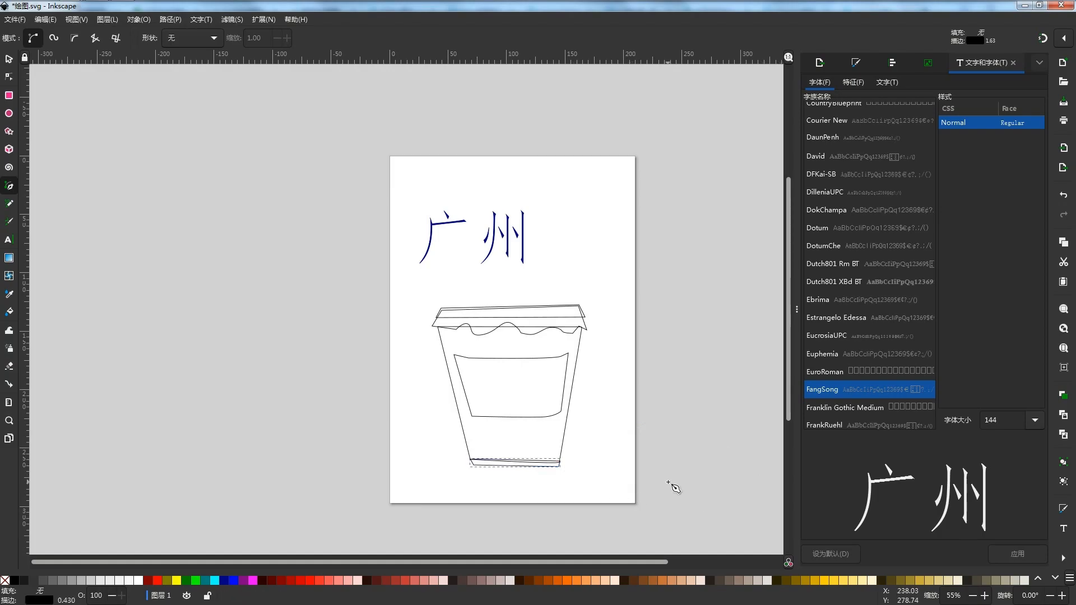
pyautogui.press('Escape')
pyautogui.press('s')
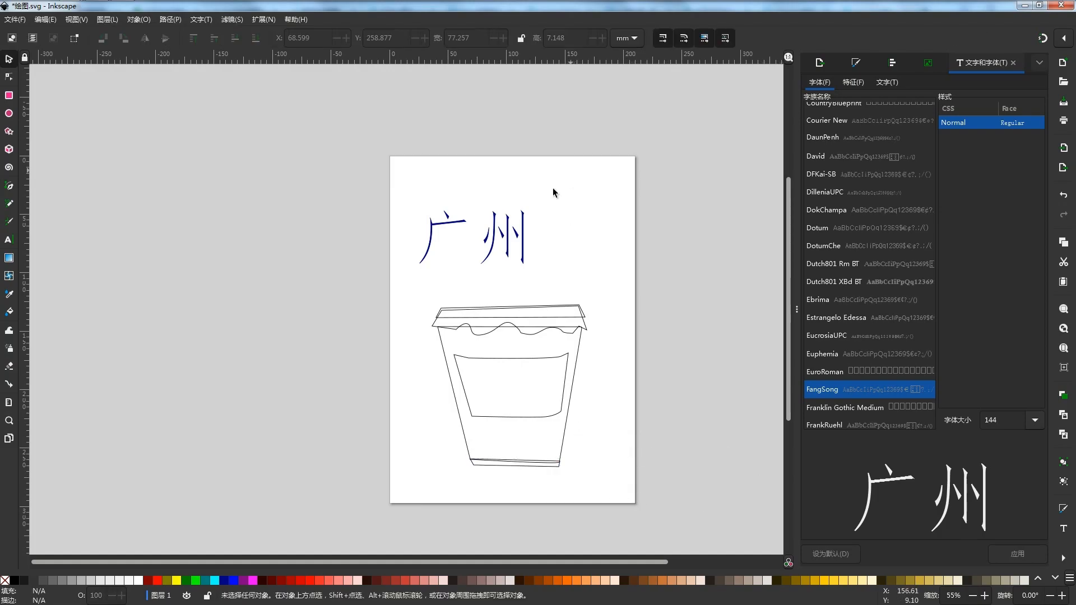
# Move the 广州 text up clear of the cup, then enlarge the whole cup to about 147 mm wide and reposition it
pyautogui.click(507, 241)
pyautogui.moveTo(507, 241); pyautogui.dragTo(518, 155)
pyautogui.moveTo(622, 268); pyautogui.dragTo(381, 536)
pyautogui.moveTo(588, 301); pyautogui.dragTo(606, 272)
pyautogui.moveTo(571, 295); pyautogui.dragTo(550, 250)
# Move the 广州 text into the label panel and scale it to a font size of about 130
pyautogui.moveTo(520, 144); pyautogui.dragTo(560, 313)
pyautogui.click(573, 312)
pyautogui.click(563, 330)
pyautogui.moveTo(554, 330); pyautogui.dragTo(560, 329)
pyautogui.click(666, 365)
# Stretch the wavy foam shape downward to a height of about 37.5 mm so it overlaps the cup body
pyautogui.scroll(-1, 507, 361)
pyautogui.scroll(1, 508, 363)
pyautogui.click(581, 278)
pyautogui.hotkey('ctrl', 'z')
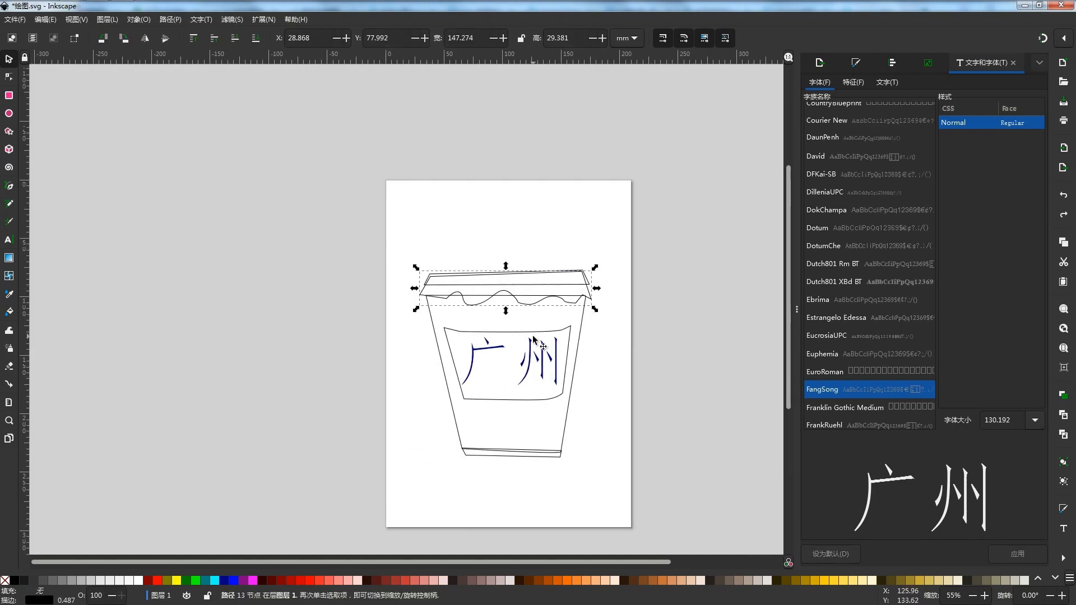
pyautogui.moveTo(510, 313); pyautogui.dragTo(516, 319)
pyautogui.click(688, 328)
# Open the export settings and fill the cup body with a greyish brown
pyautogui.hotkey('shift', 'ctrl', 'e')
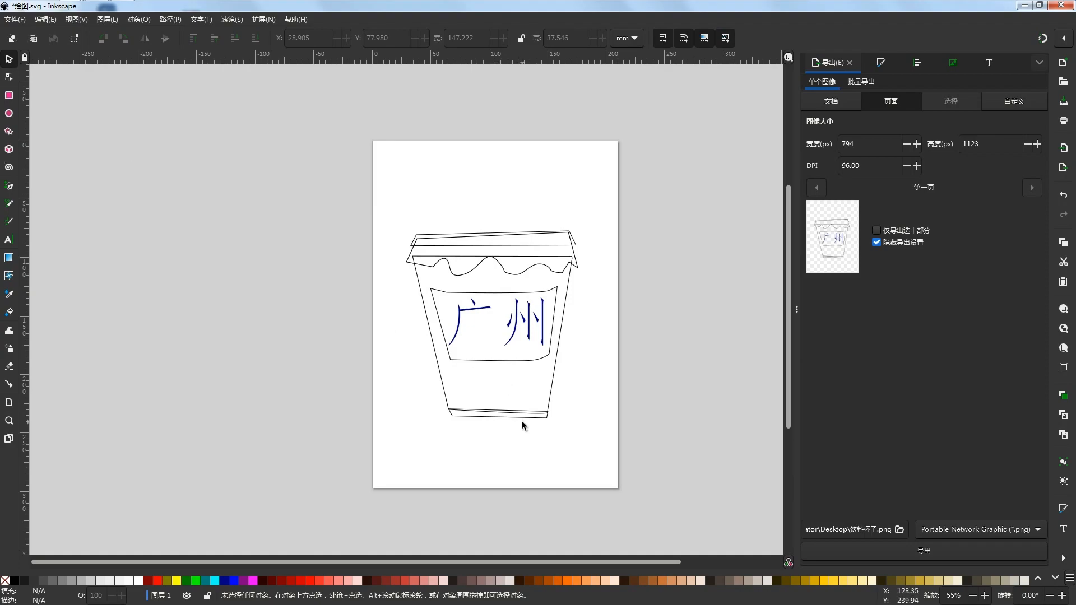
pyautogui.click(550, 399)
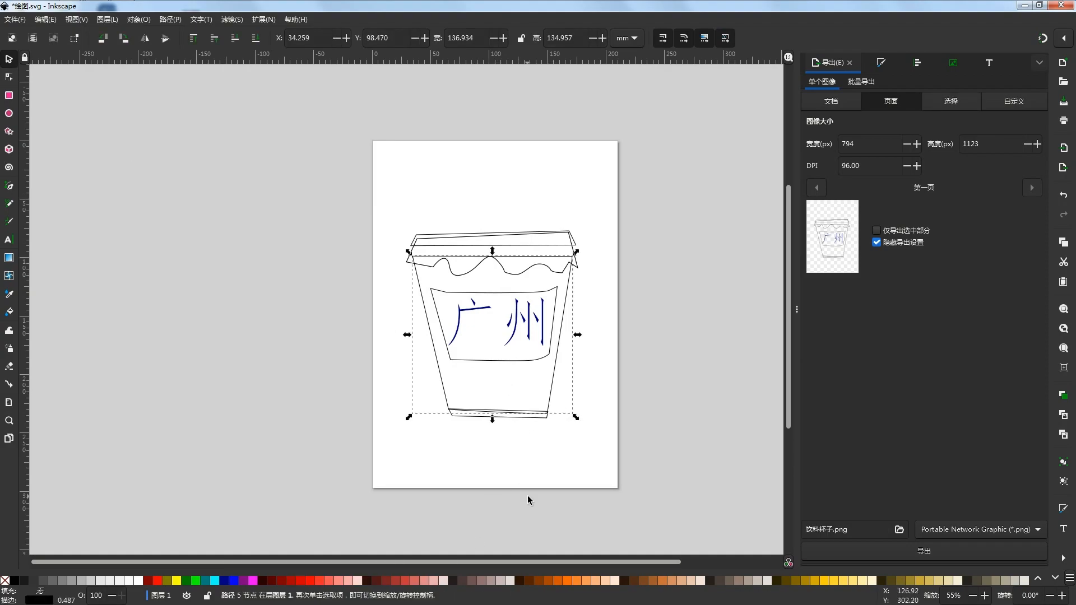
pyautogui.click(474, 580)
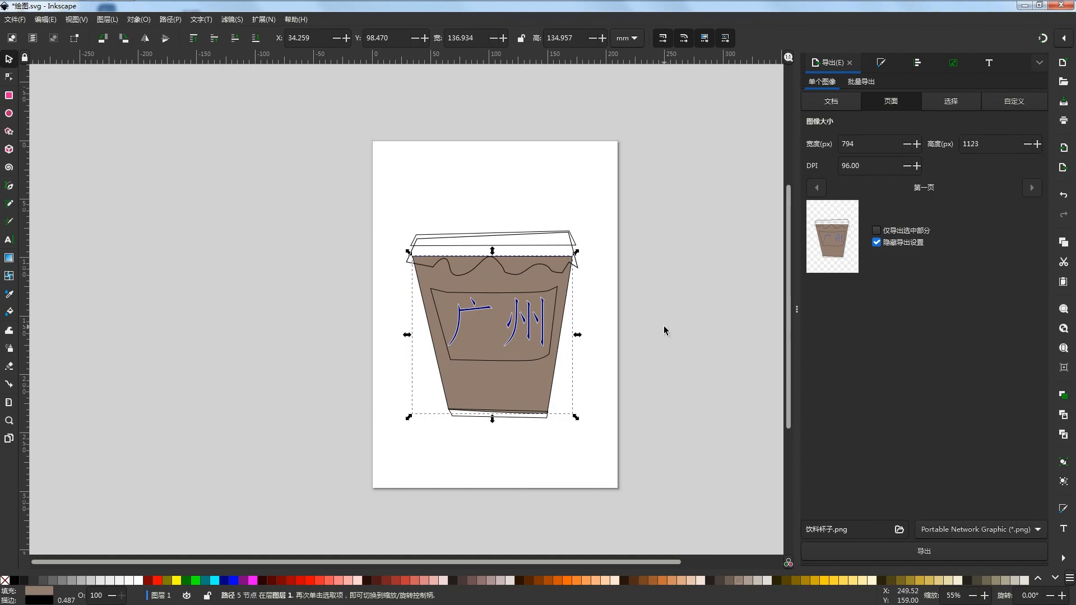
# Fill the label panel with white and lower it behind the 广州 text
pyautogui.click(471, 359)
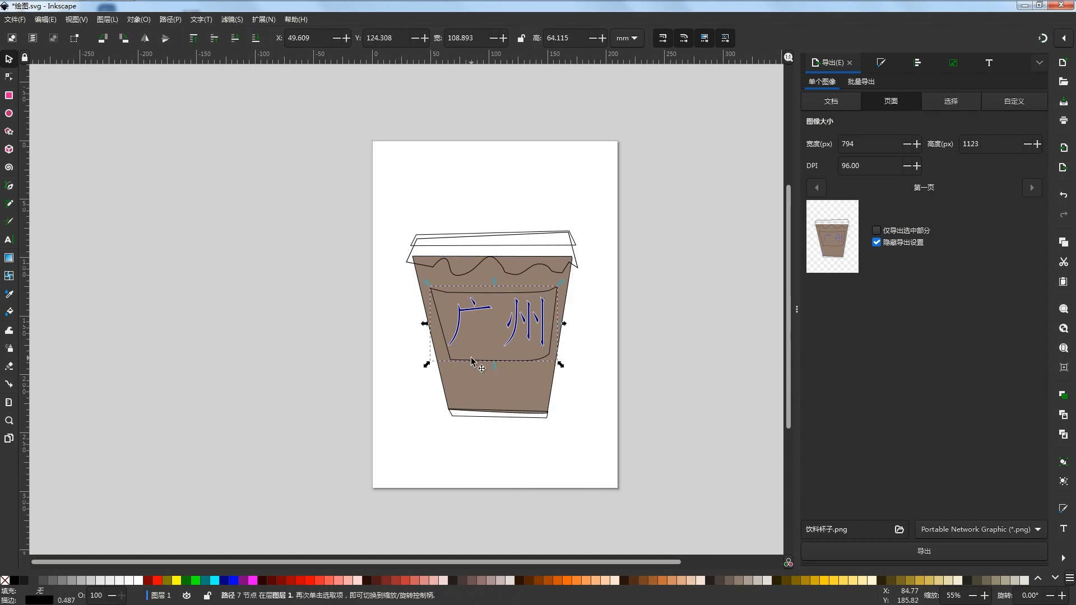
pyautogui.click(136, 577)
pyautogui.click(235, 38)
pyautogui.click(681, 303)
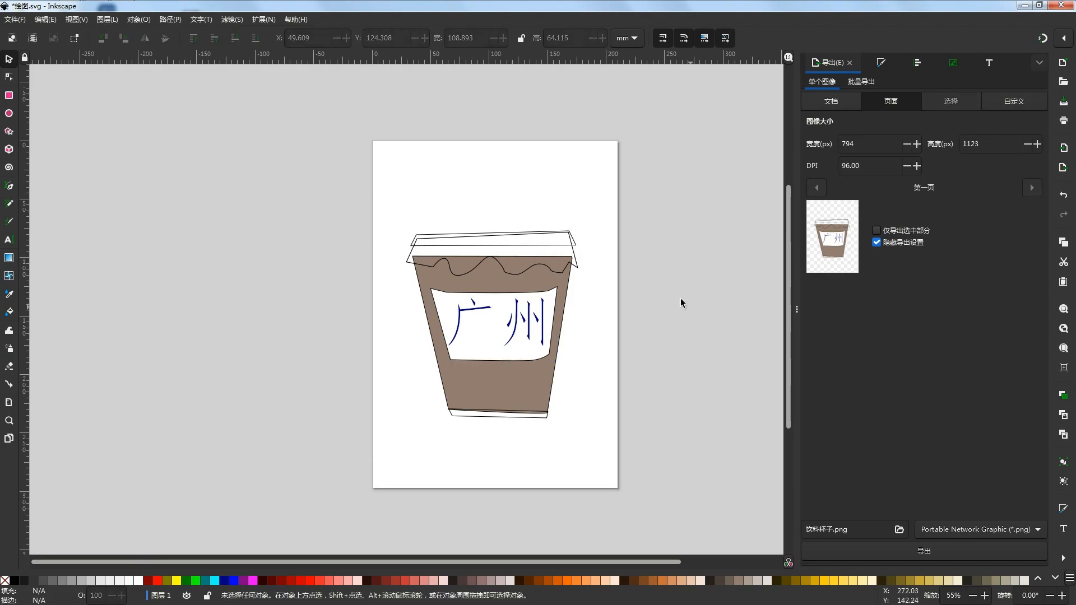
# Fill the wavy foam shape with white and stack it in front of the cup body but behind the lid outline
pyautogui.click(425, 258)
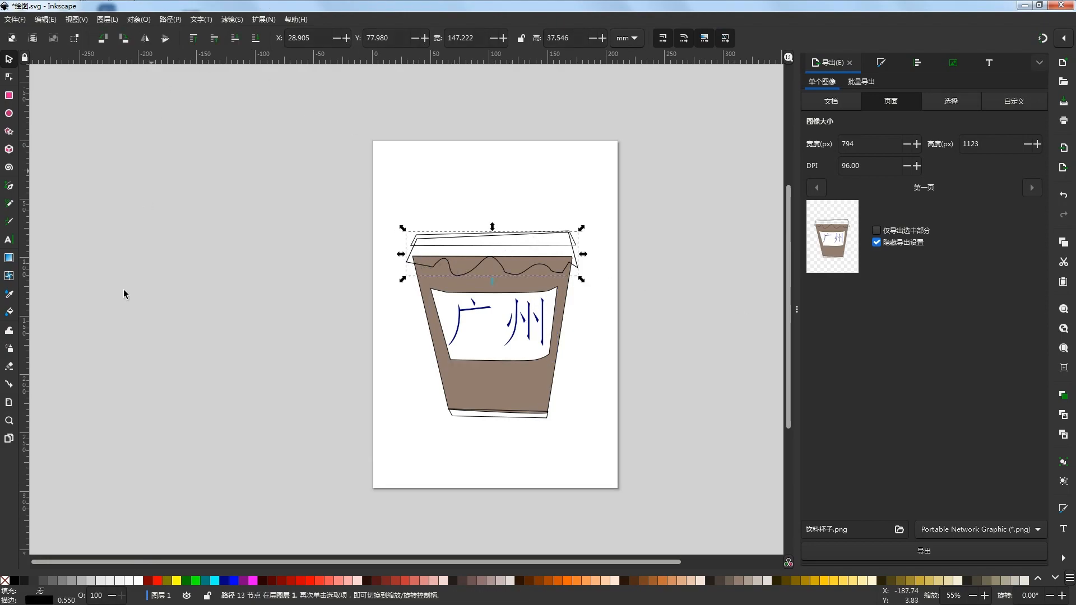
pyautogui.press('pageup')
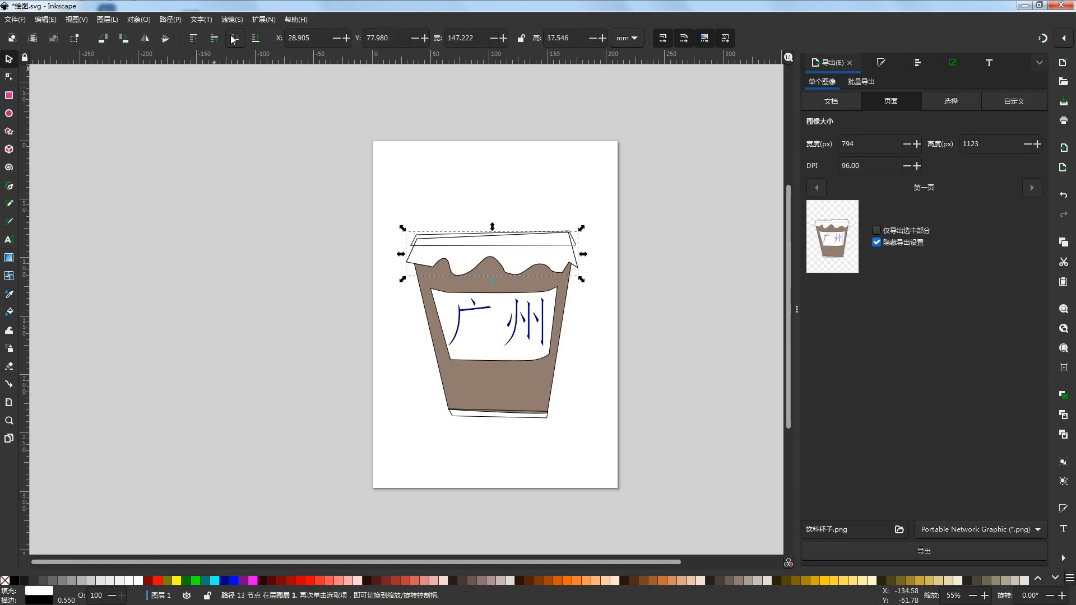
pyautogui.click(234, 38)
pyautogui.click(214, 38)
pyautogui.click(233, 133)
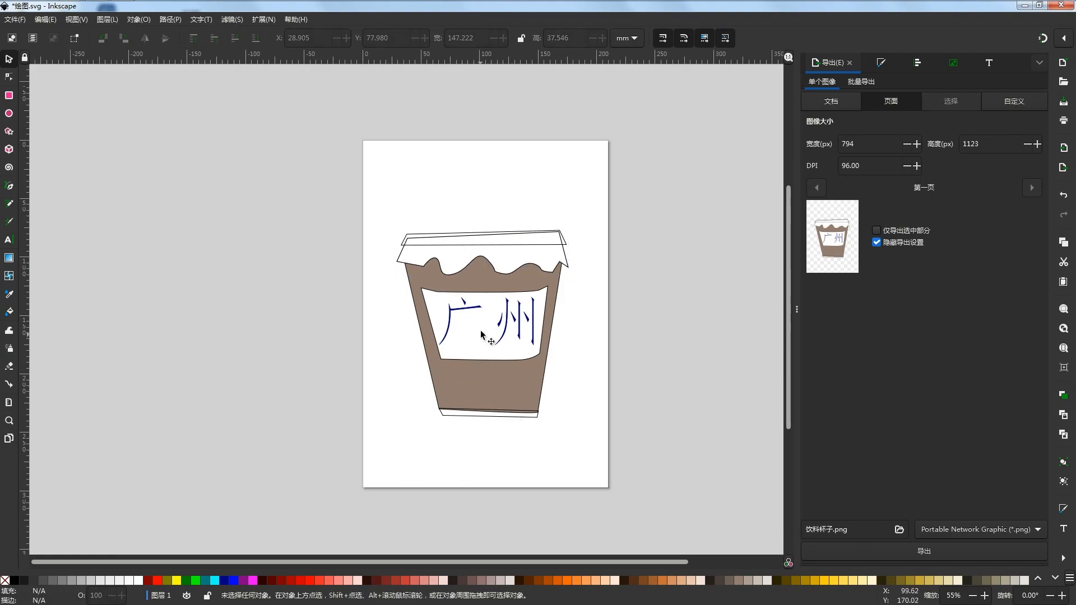
# Draw a background rectangle about 211 × 296 mm over the page and send it behind all other objects
pyautogui.click(407, 247)
pyautogui.click(517, 191)
pyautogui.click(9, 97)
pyautogui.moveTo(362, 140)
pyautogui.mouseDown()
pyautogui.moveTo(589, 406)
pyautogui.moveTo(615, 491)
pyautogui.mouseUp()
pyautogui.click(9, 59)
pyautogui.click(256, 38)
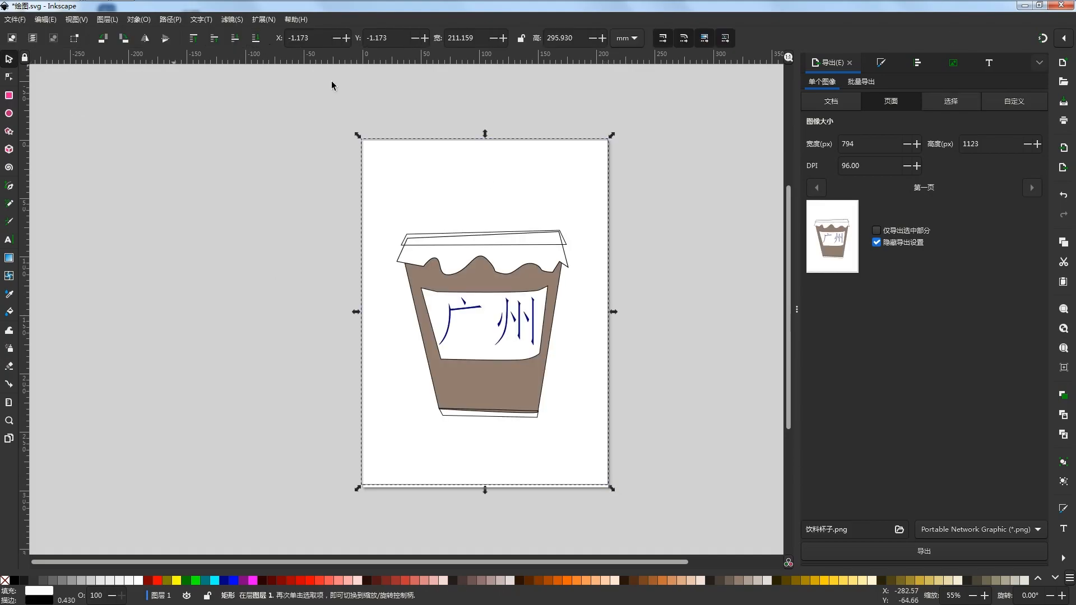
# Move the background rectangle so its upper-left corner lines up with the page corner, at about X -0.41, Y -0.33 mm
pyautogui.scroll(7, 405, 172)
pyautogui.moveTo(344, 219)
pyautogui.mouseDown()
pyautogui.moveTo(349, 241)
pyautogui.moveTo(355, 233)
pyautogui.mouseUp()
pyautogui.scroll(-7, 267, 180)
# Resize the background rectangle from its lower-right corner to about 210.8 × 297.7 mm so it matches the page edges
pyautogui.scroll(5, 526, 370)
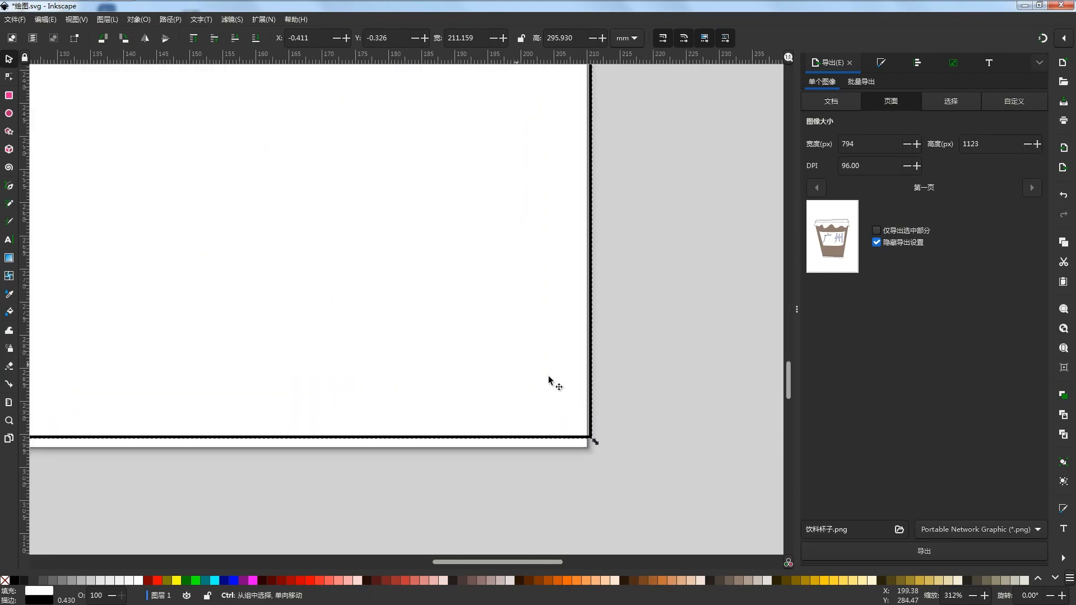
pyautogui.moveTo(501, 327); pyautogui.dragTo(490, 348)
pyautogui.scroll(4, 533, 365)
pyautogui.scroll(-4, 542, 386)
pyautogui.scroll(10, 546, 364)
pyautogui.moveTo(614, 353); pyautogui.dragTo(575, 351)
pyautogui.click(641, 375)
pyautogui.scroll(-15, 600, 420)
pyautogui.scroll(-2, 569, 397)
pyautogui.moveTo(655, 352); pyautogui.dragTo(591, 419)
pyautogui.scroll(2, 574, 409)
# Fill the background rectangle with a light teal from the colour palette
pyautogui.click(464, 204)
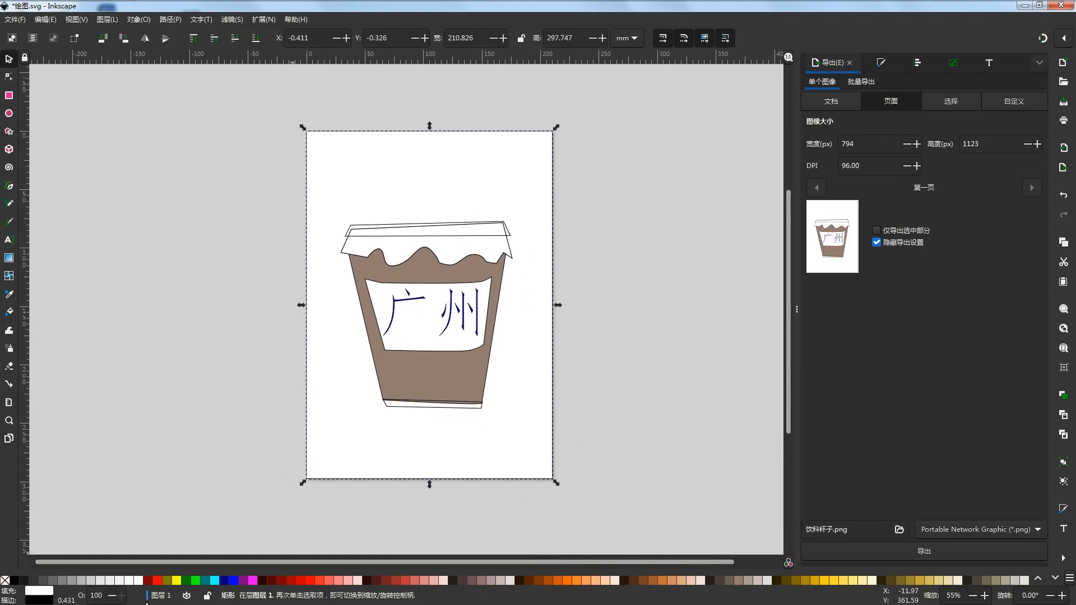
pyautogui.scroll(-3, 178, 581)
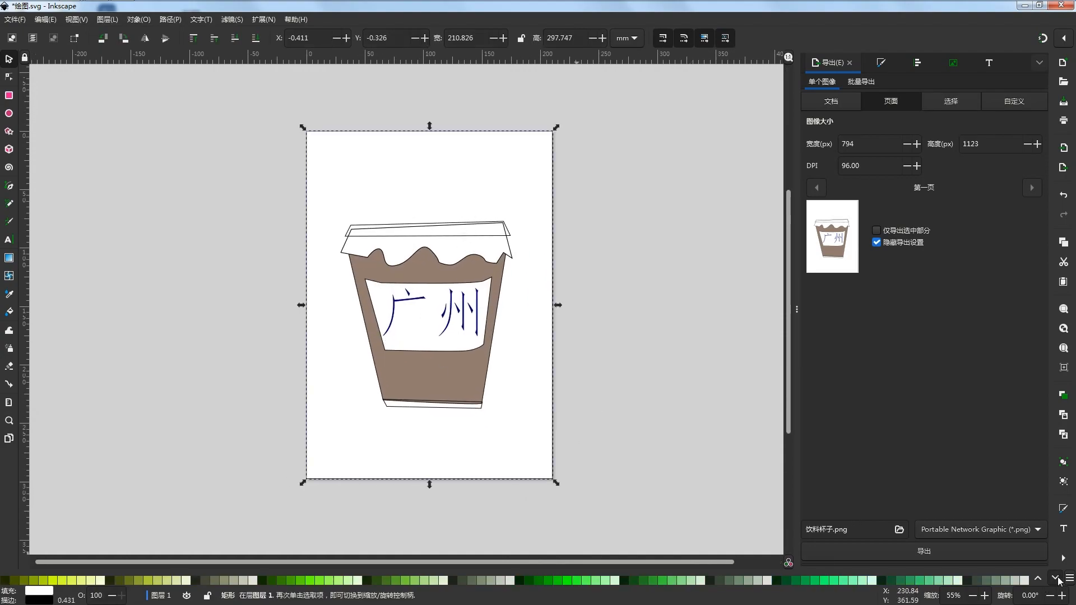
pyautogui.click(177, 581)
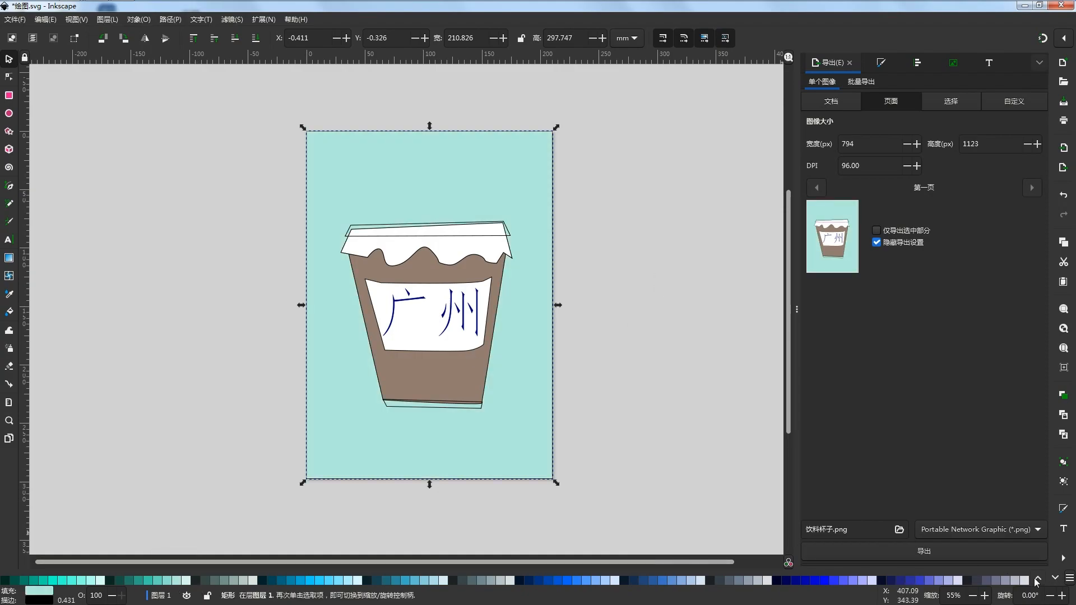
# Fill the lid shape at the top of the cup with a very pale teal (d7f4ee)
pyautogui.scroll(2, 441, 269)
pyautogui.click(285, 179)
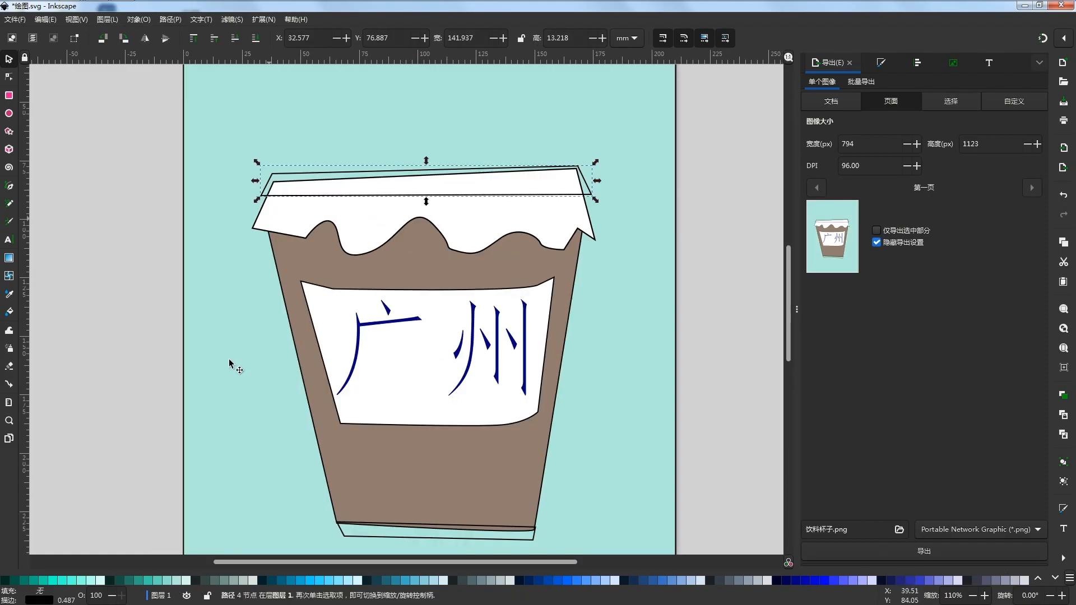
pyautogui.click(1038, 581)
pyautogui.click(1055, 579)
pyautogui.click(186, 578)
# Set the lid's opacity to 56% and deselect it
pyautogui.scroll(-2, 284, 507)
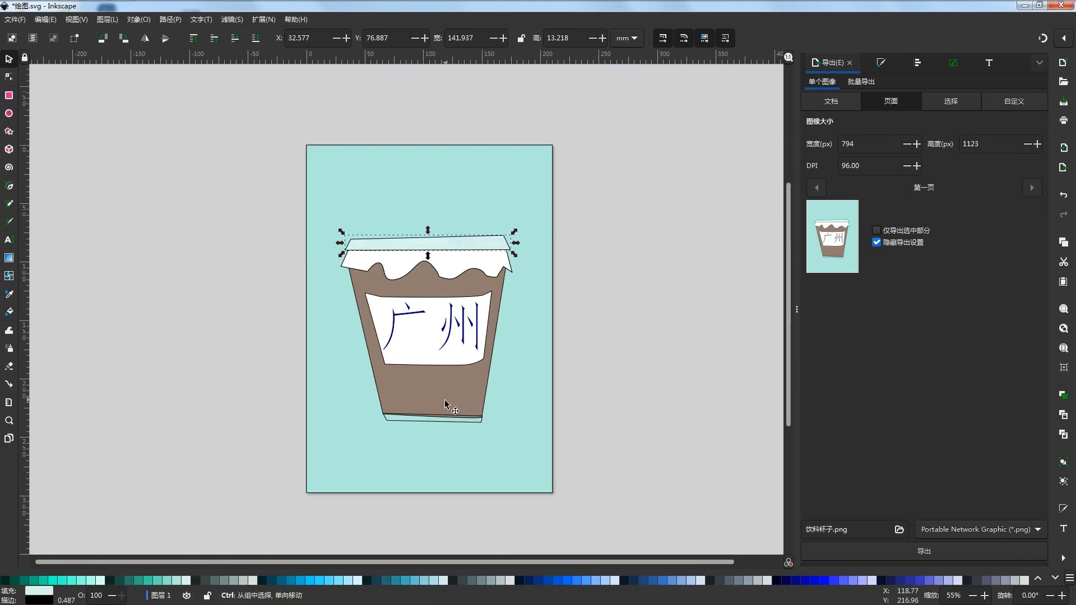
pyautogui.scroll(1, 442, 404)
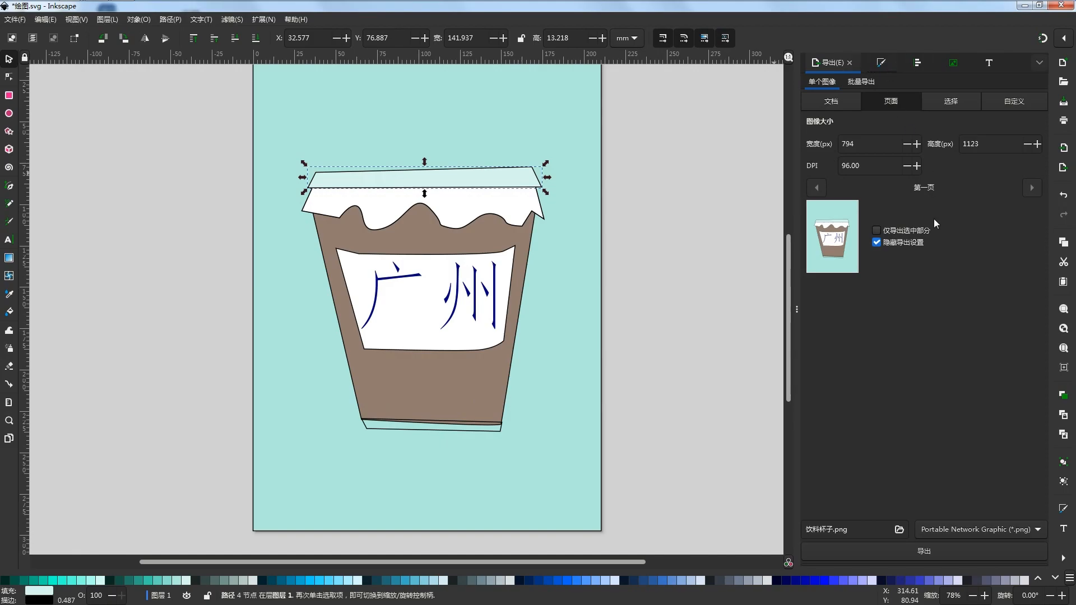
pyautogui.scroll(-1, 532, 401)
pyautogui.moveTo(923, 559); pyautogui.dragTo(903, 557)
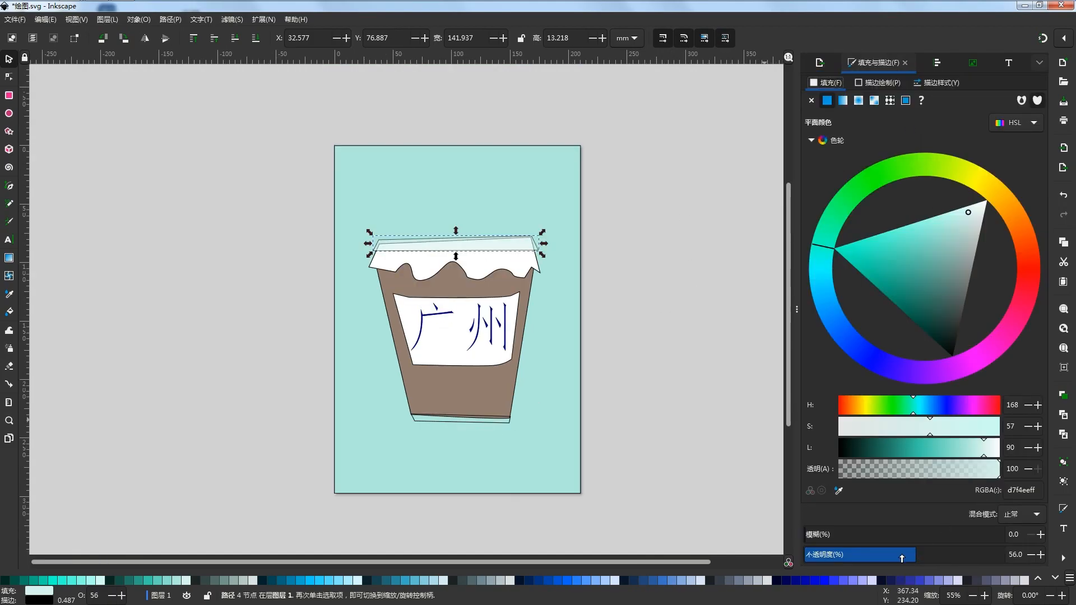
pyautogui.click(750, 466)
pyautogui.scroll(1, 493, 334)
pyautogui.scroll(-1, 472, 322)
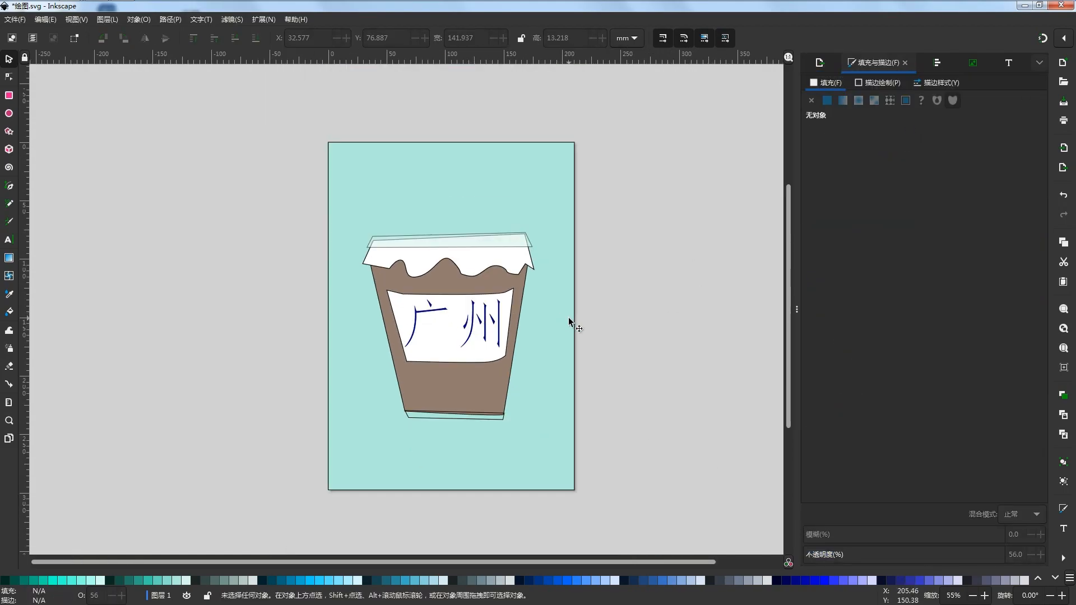
# Remove the outline from the light teal background rectangle and deselect it
pyautogui.click(568, 317)
pyautogui.press('-')
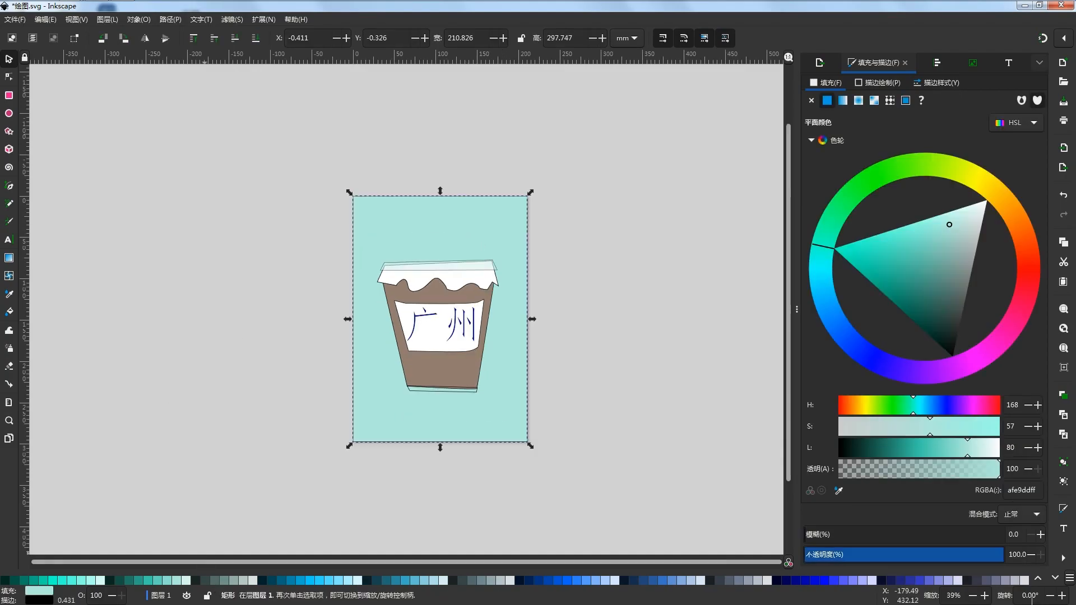
pyautogui.click(1040, 579)
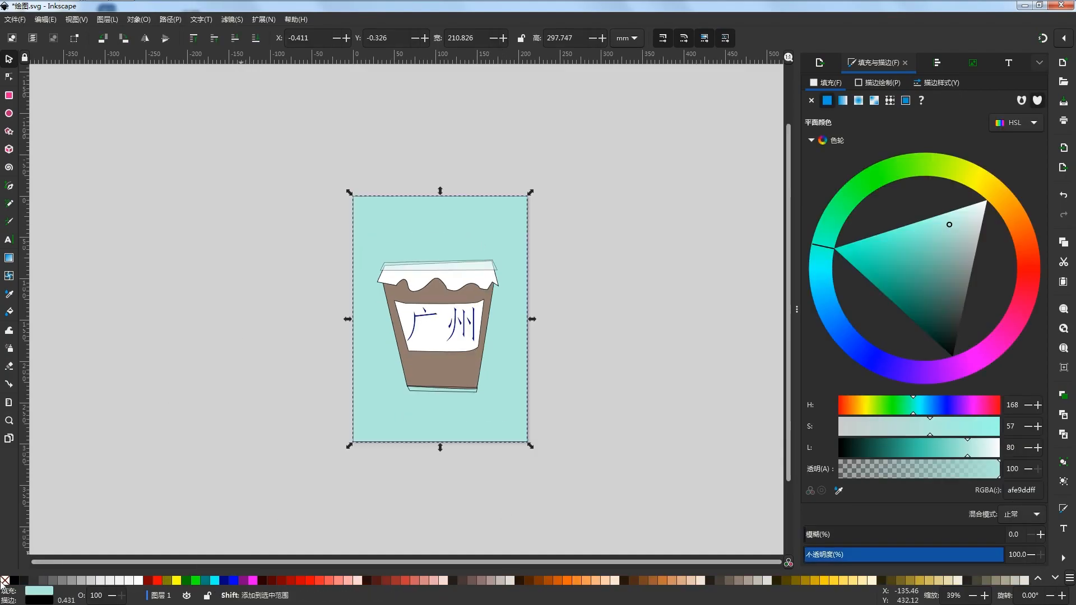
pyautogui.keyDown('shift'); pyautogui.click(4, 580); pyautogui.keyUp('shift')
pyautogui.click(561, 422)
# Fill the thin base strip at the bottom of the cup with the cup body's own brown, 917c6f
pyautogui.scroll(3, 436, 368)
pyautogui.click(452, 422)
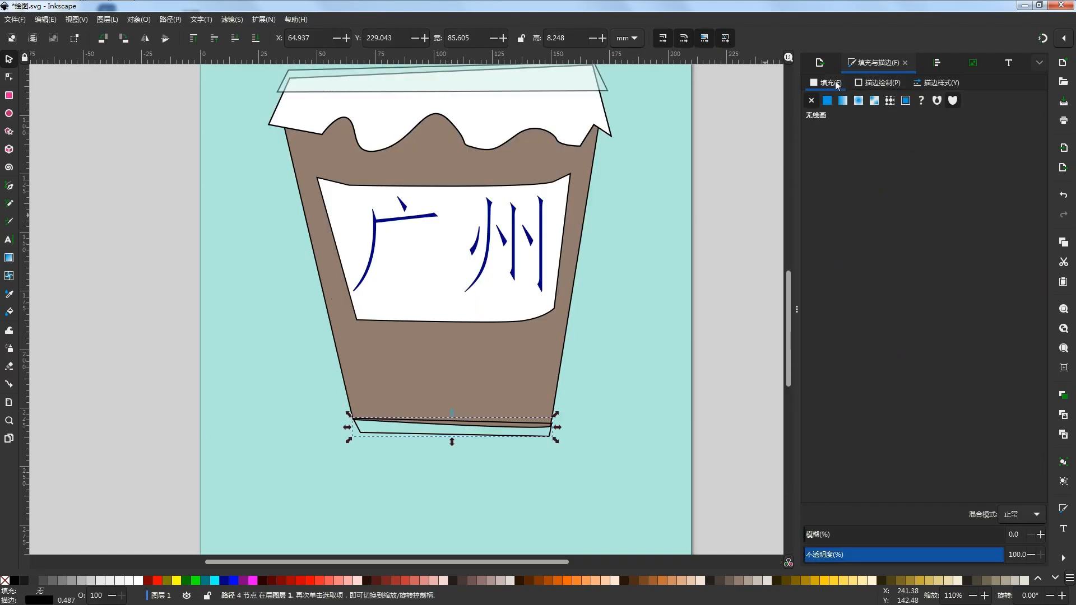
pyautogui.click(642, 581)
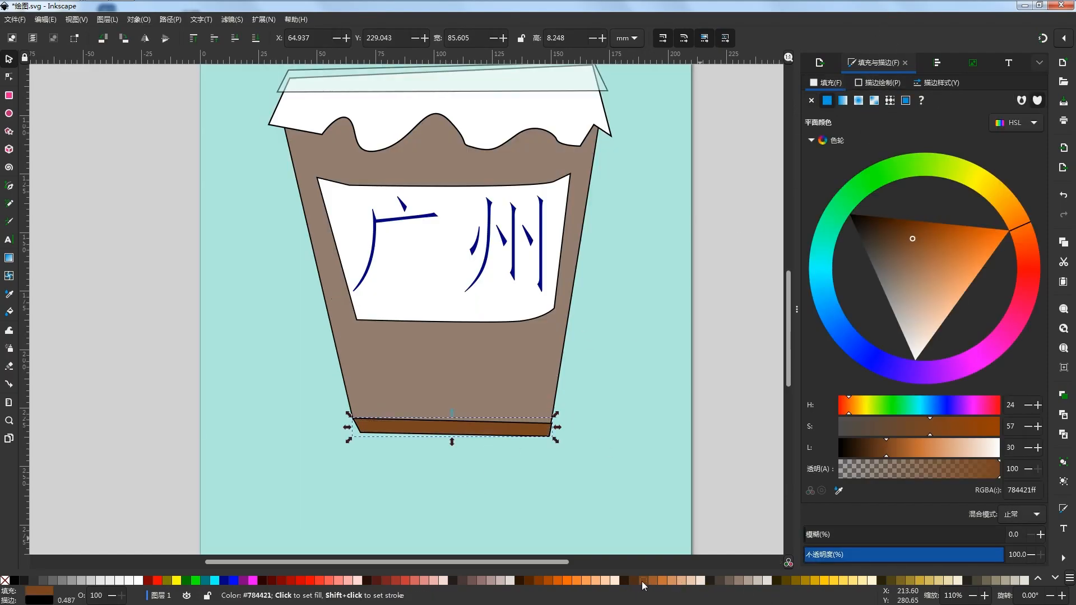
pyautogui.click(839, 490)
pyautogui.click(480, 377)
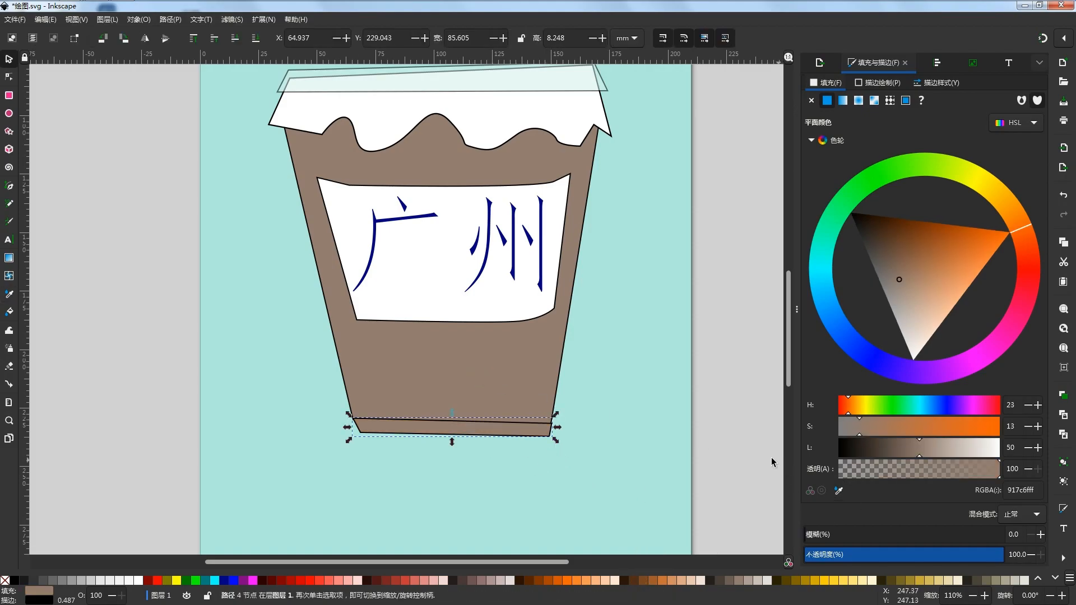
# Set the opacity of the cup body and its base strip together to 88.6%, then deselect them
pyautogui.hotkey('shift', 'ctrl', 'e')
pyautogui.press('5')
pyautogui.click(510, 402)
pyautogui.keyDown('shift'); pyautogui.click(475, 427); pyautogui.keyUp('shift')
pyautogui.scroll(5, 474, 452)
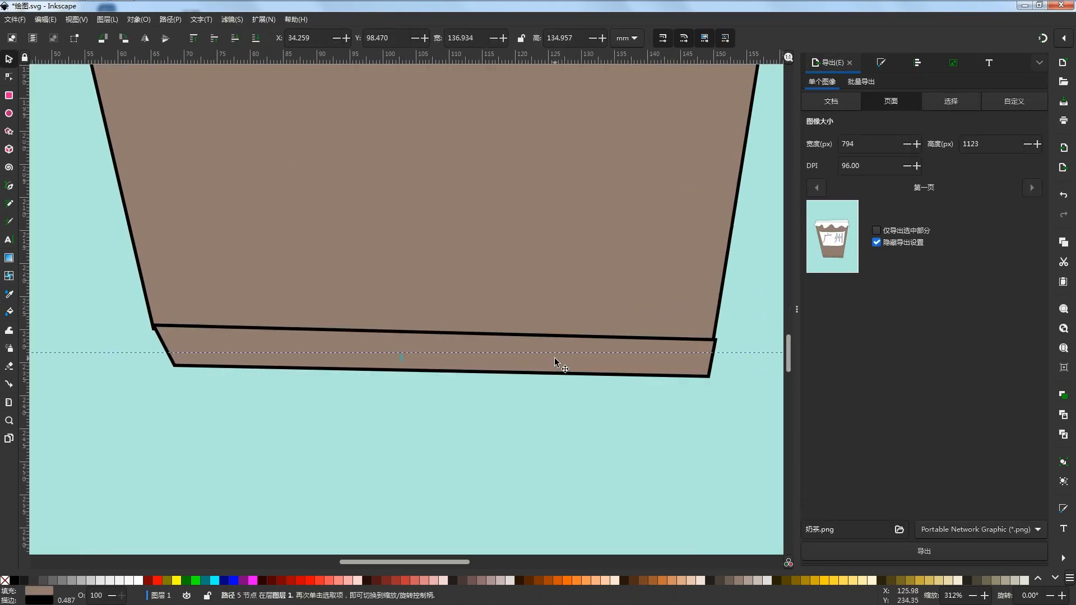
pyautogui.click(879, 62)
pyautogui.click(970, 555)
pyautogui.scroll(-4, 685, 477)
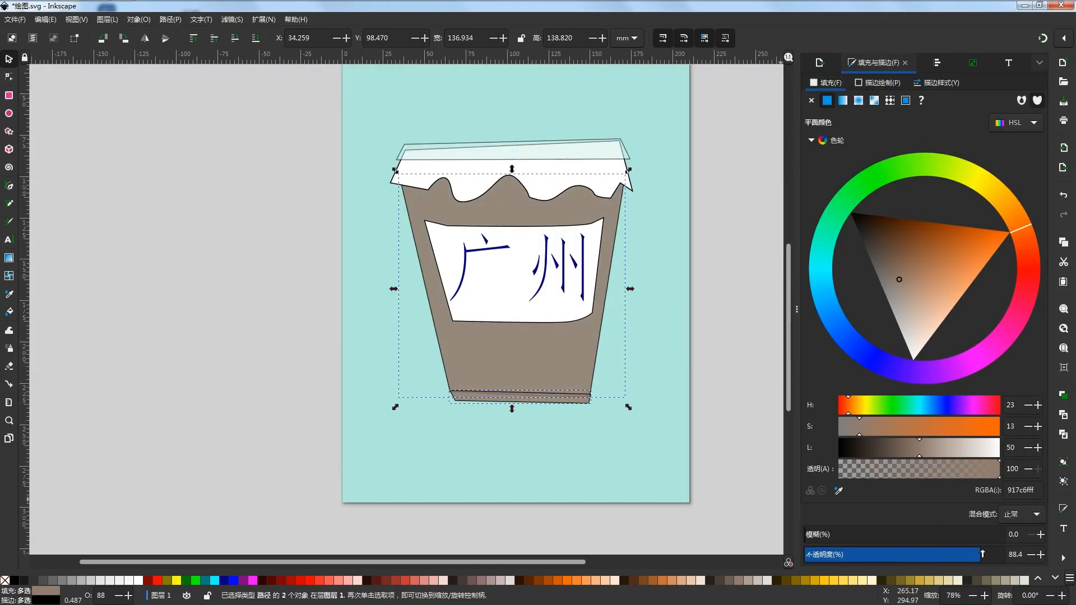
pyautogui.press('Escape')
# Draw a closed, tilted four-sided chunk about 22.6 × 23.9 mm with the Pen tool, below the label's left half
pyautogui.scroll(1, 449, 381)
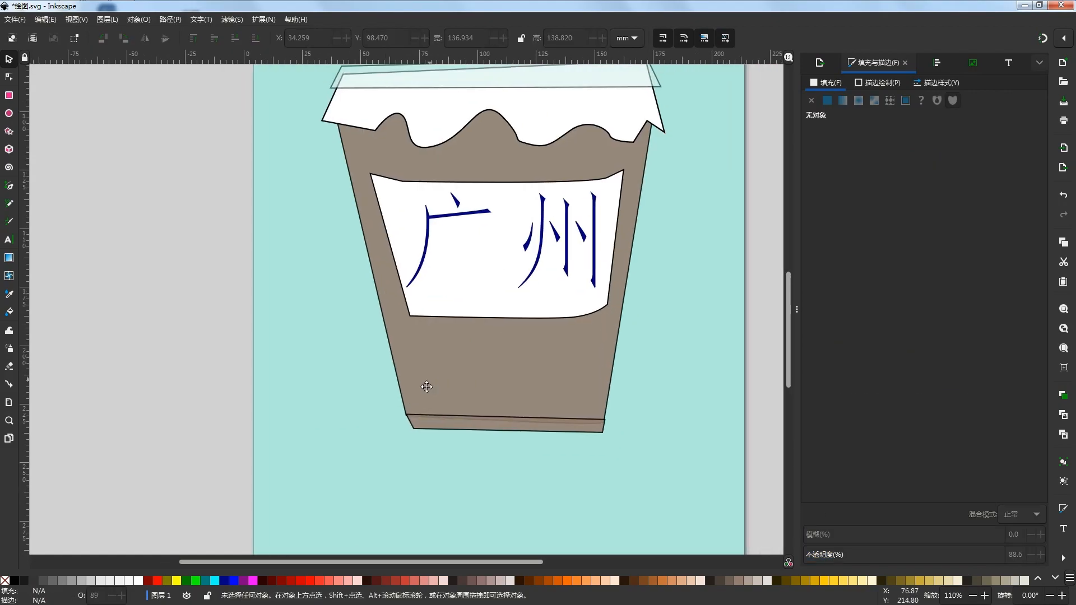
pyautogui.scroll(-3, 471, 377)
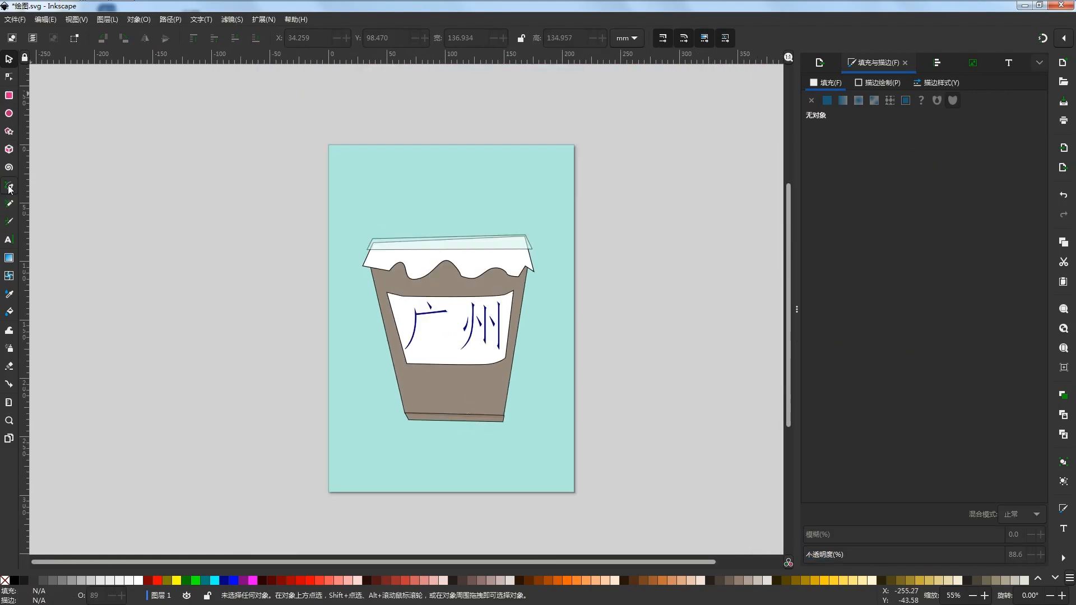
pyautogui.click(9, 188)
pyautogui.scroll(3, 422, 380)
pyautogui.click(417, 374)
pyautogui.click(447, 430)
pyautogui.click(493, 417)
pyautogui.click(449, 352)
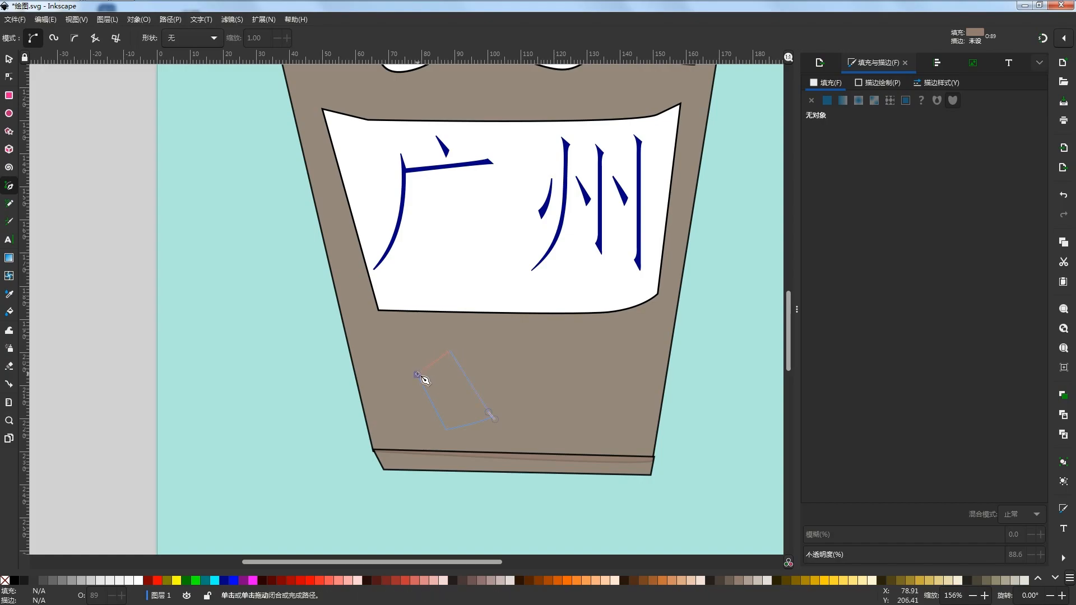
pyautogui.click(418, 375)
# Draw a narrow, slanted four-sided chunk below the label, to the right of the first chunk
pyautogui.scroll(-3, 418, 374)
pyautogui.scroll(3, 437, 386)
pyautogui.click(474, 394)
pyautogui.click(448, 440)
pyautogui.click(462, 447)
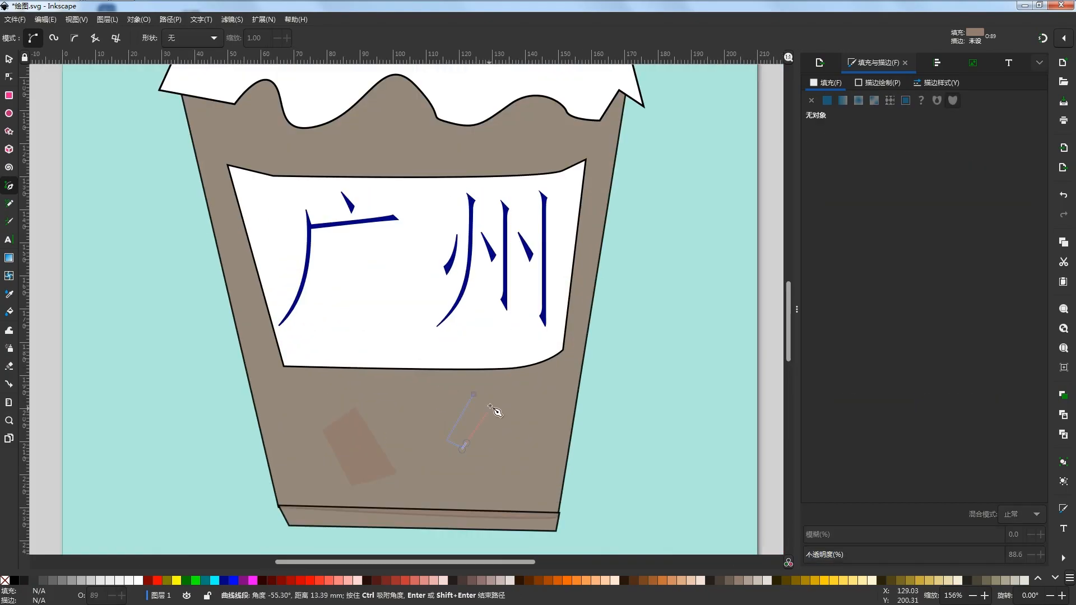
pyautogui.click(473, 394)
# Draw a small square chunk just above the cup's base, beneath the narrow slanted chunk
pyautogui.scroll(1, 392, 465)
pyautogui.click(381, 449)
pyautogui.click(413, 446)
pyautogui.click(413, 478)
pyautogui.click(382, 478)
pyautogui.click(382, 449)
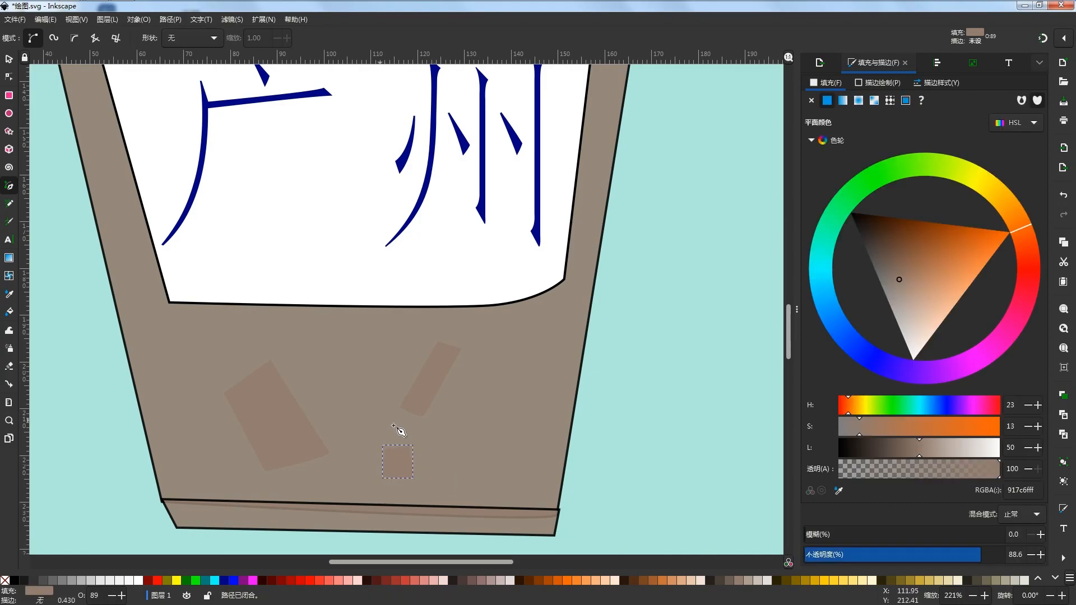
# Draw another narrow, slanted four-sided chunk below the label, near the cup's right edge
pyautogui.scroll(-4, 389, 427)
pyautogui.scroll(3, 465, 426)
pyautogui.click(540, 327)
pyautogui.click(469, 434)
pyautogui.click(449, 424)
pyautogui.click(477, 375)
pyautogui.scroll(-3, 425, 466)
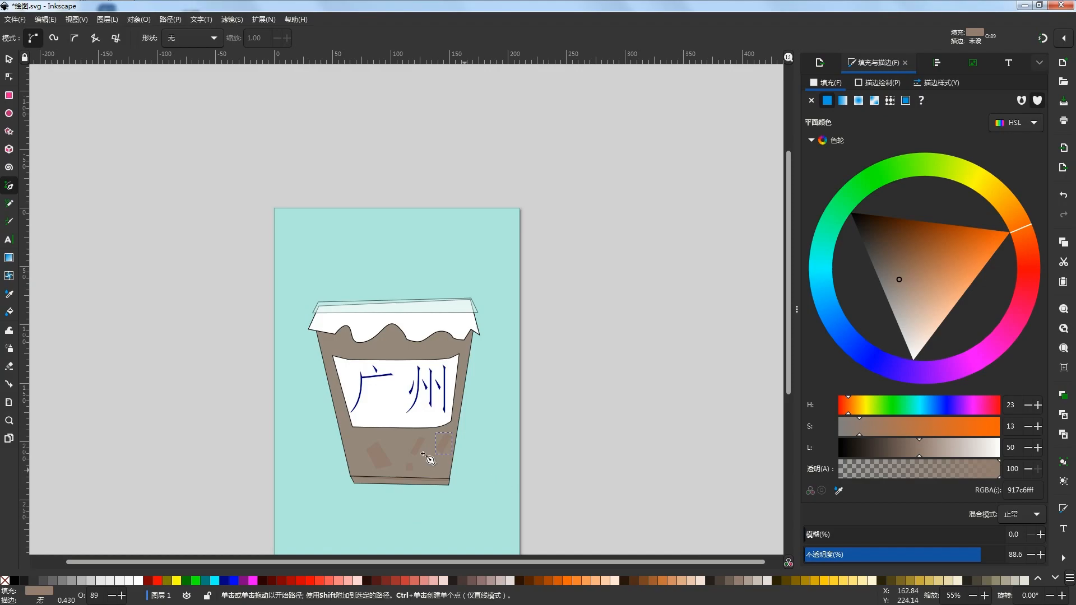
# Draw a large tilted rectangle overlapping the first chunk and fill it with white
pyautogui.scroll(3, 429, 459)
pyautogui.click(411, 430)
pyautogui.click(458, 511)
pyautogui.click(420, 532)
pyautogui.click(411, 429)
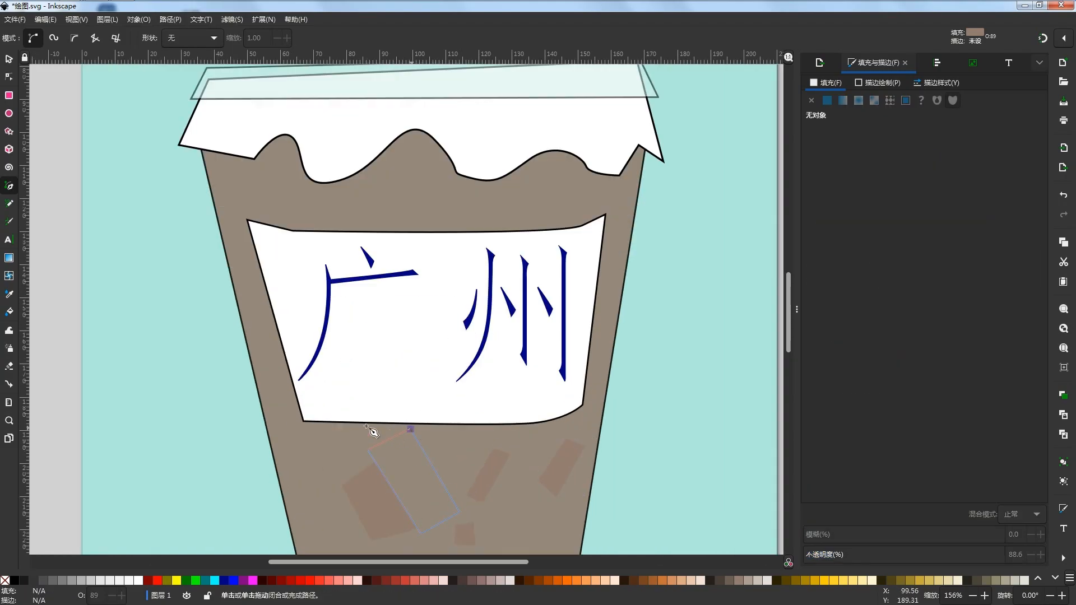
pyautogui.scroll(-3, 403, 437)
pyautogui.scroll(2, 464, 480)
pyautogui.scroll(-1, 390, 522)
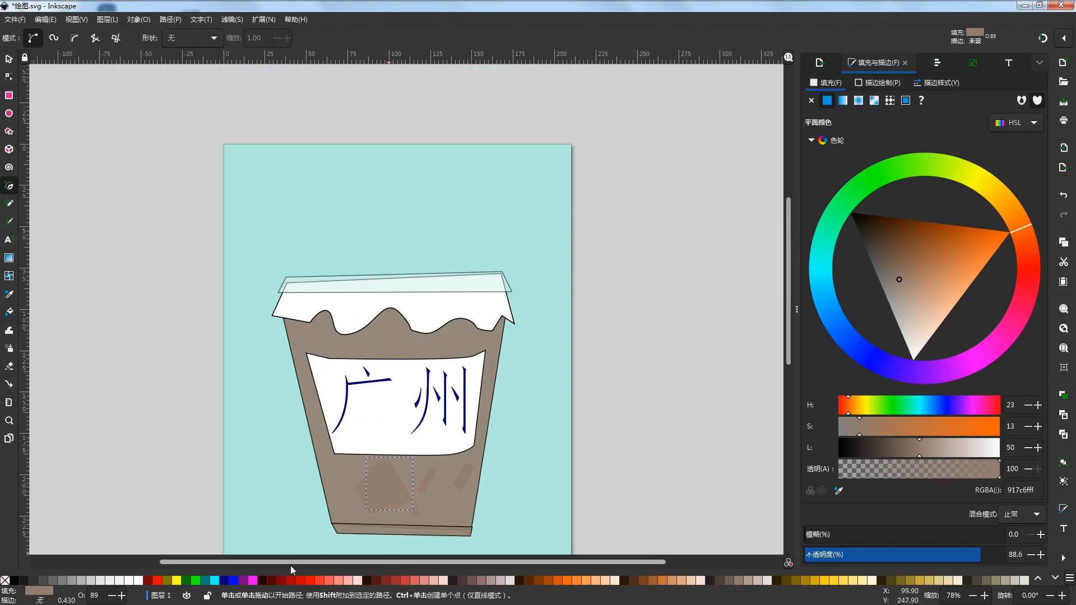
pyautogui.click(139, 581)
# Draw a long, flat white strip just above the cup's base, beneath the large white rectangle
pyautogui.scroll(2, 433, 538)
pyautogui.scroll(-2, 405, 491)
pyautogui.scroll(2, 383, 473)
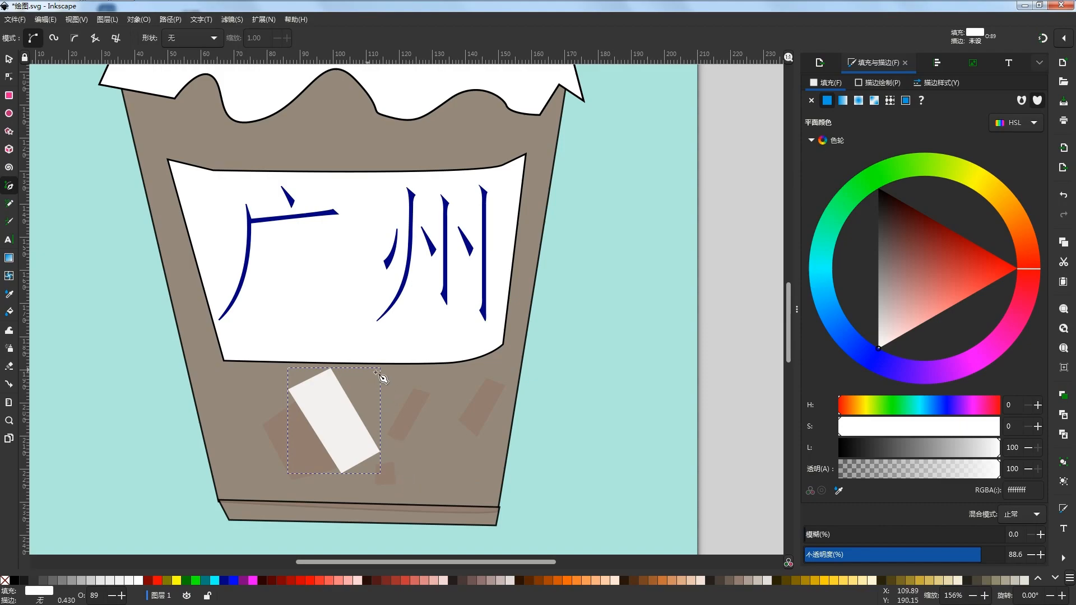
pyautogui.click(317, 477)
pyautogui.click(412, 504)
pyautogui.click(312, 493)
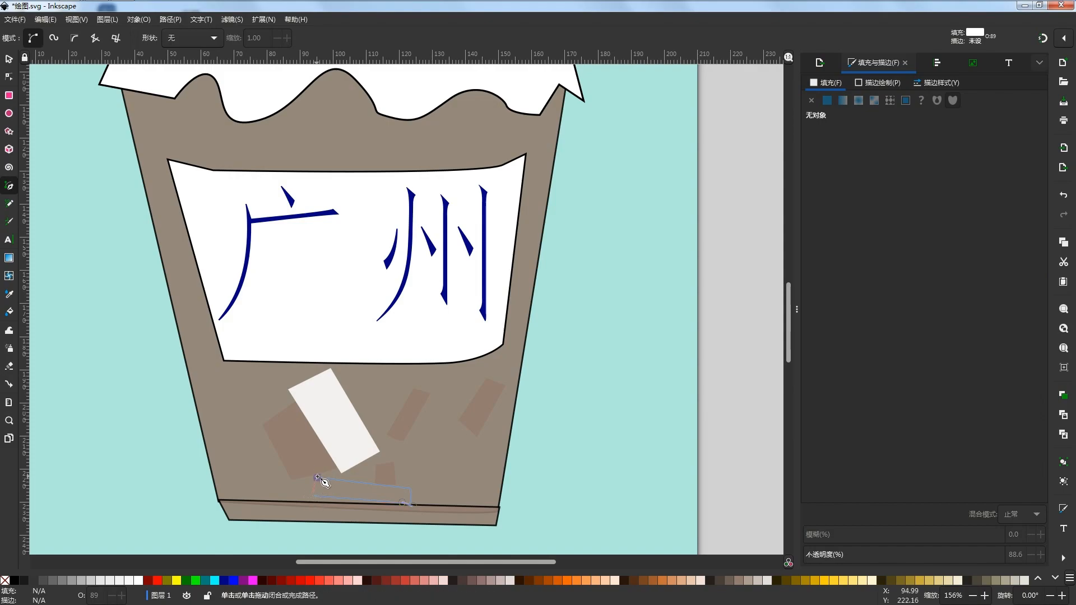
pyautogui.click(318, 478)
# Draw a slanted white four-sided chunk between the two narrow brown chunks below the label
pyautogui.scroll(-3, 390, 424)
pyautogui.scroll(1, 409, 418)
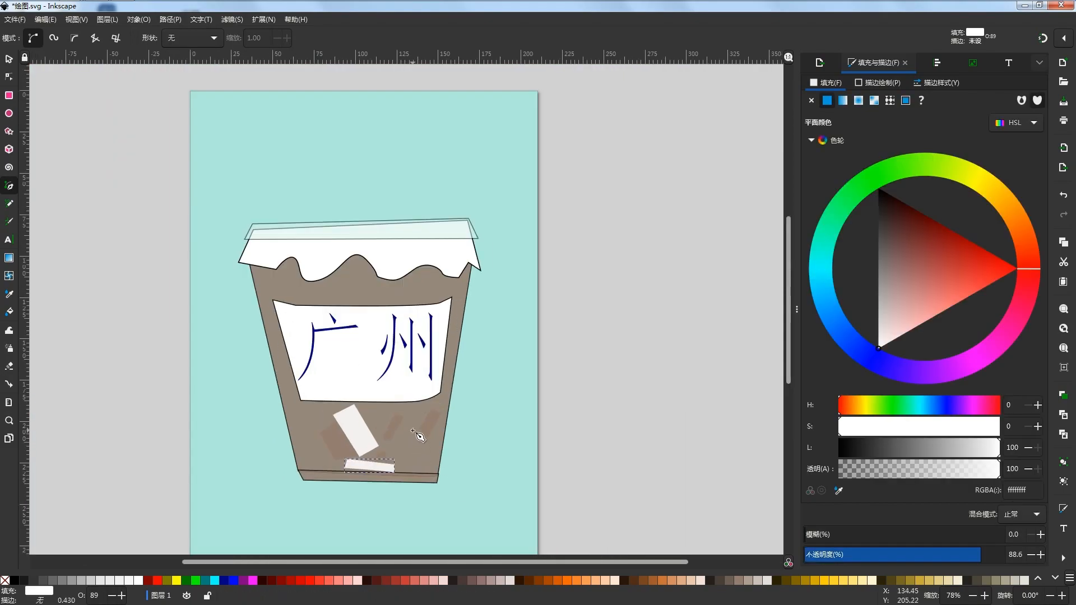
pyautogui.click(406, 413)
pyautogui.click(422, 412)
pyautogui.click(409, 466)
pyautogui.click(391, 450)
pyautogui.click(407, 413)
# Draw an upright, tapered white chunk along the cup's lower left edge
pyautogui.scroll(-1, 412, 417)
pyautogui.click(350, 424)
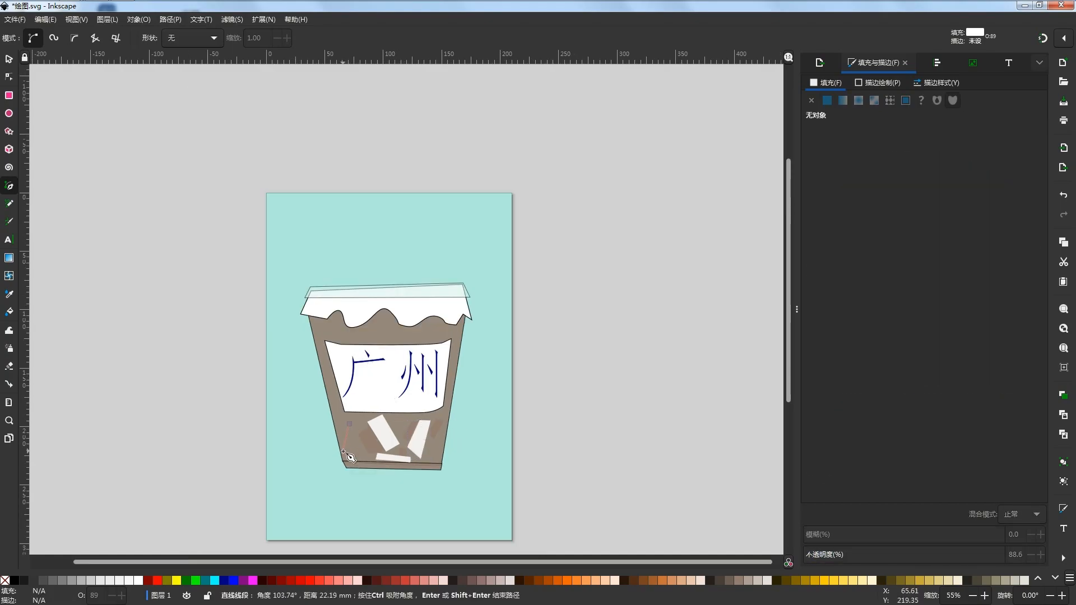
pyautogui.click(360, 450)
pyautogui.click(356, 416)
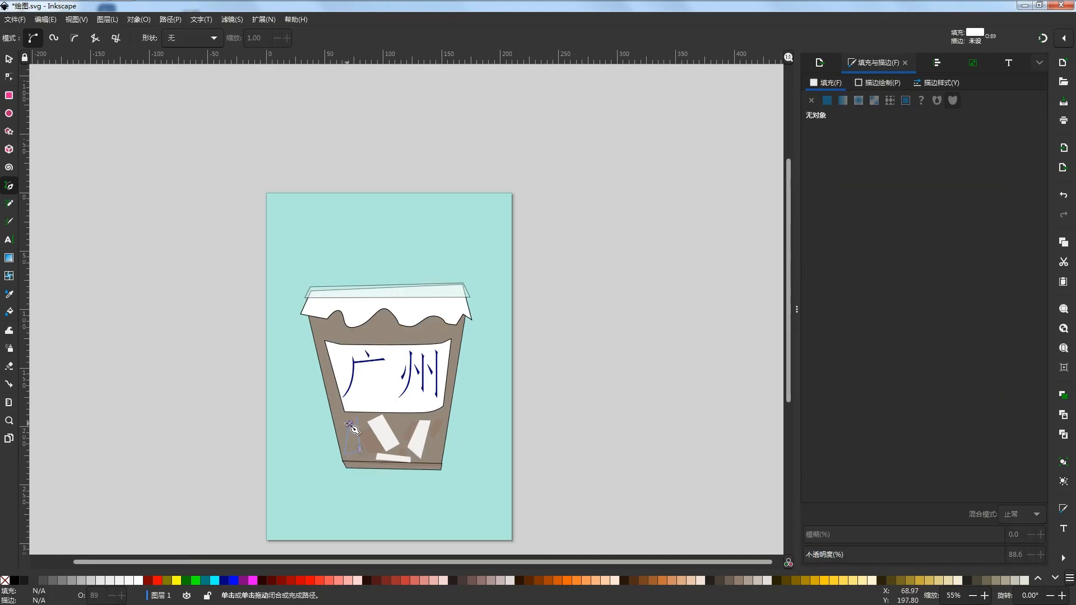
pyautogui.click(349, 423)
# Try the brown fills 784421 and a05a2c on the first tilted chunk below the label
pyautogui.scroll(-1, 402, 467)
pyautogui.scroll(2, 395, 449)
pyautogui.moveTo(382, 416); pyautogui.dragTo(398, 456)
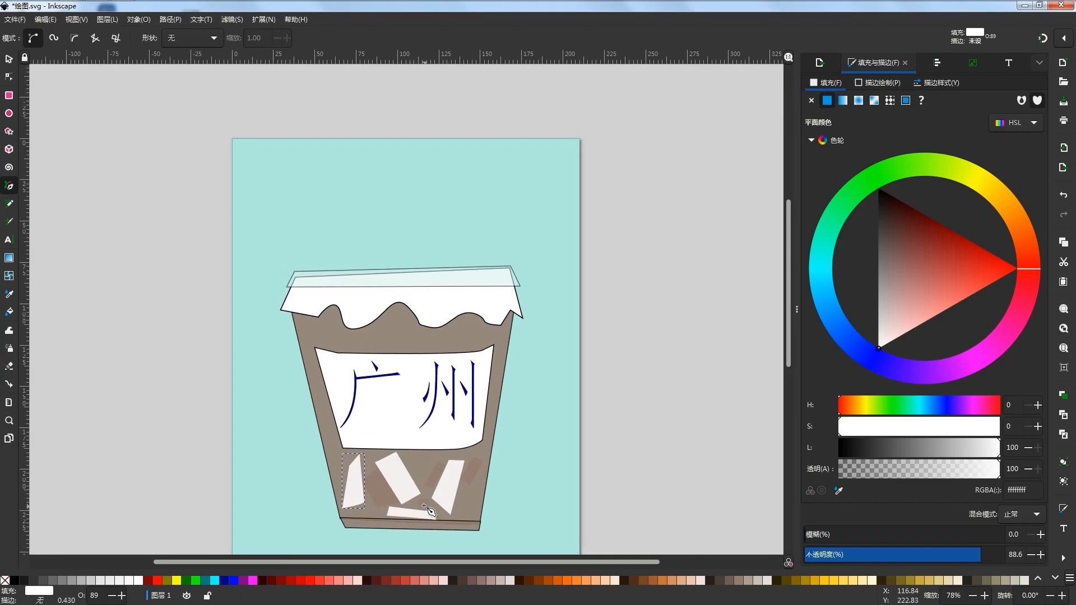
pyautogui.press('s')
pyautogui.click(380, 485)
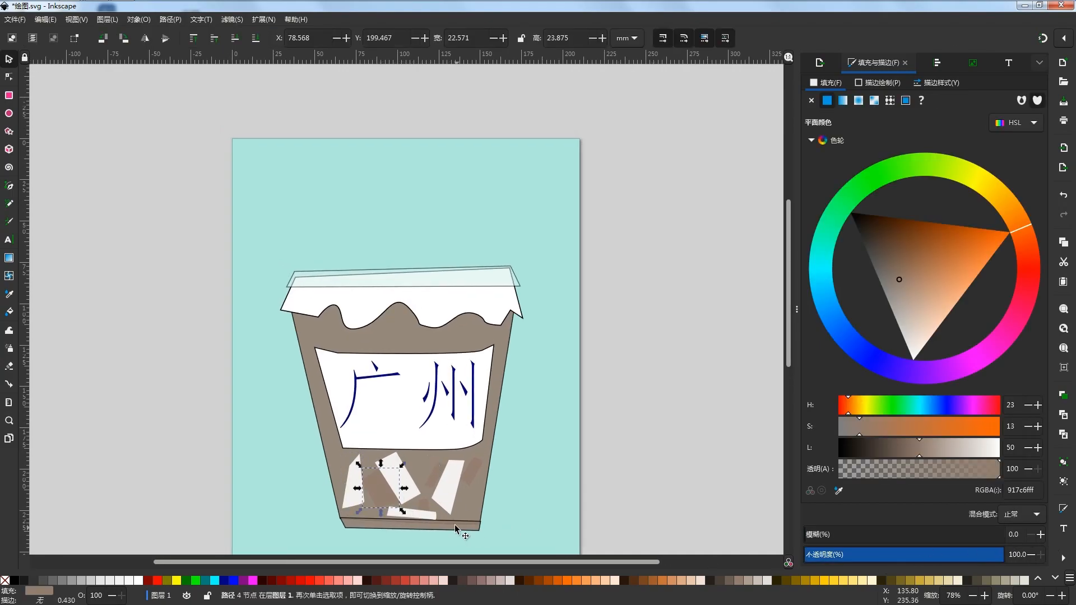
pyautogui.scroll(3, 455, 529)
pyautogui.scroll(-2, 387, 442)
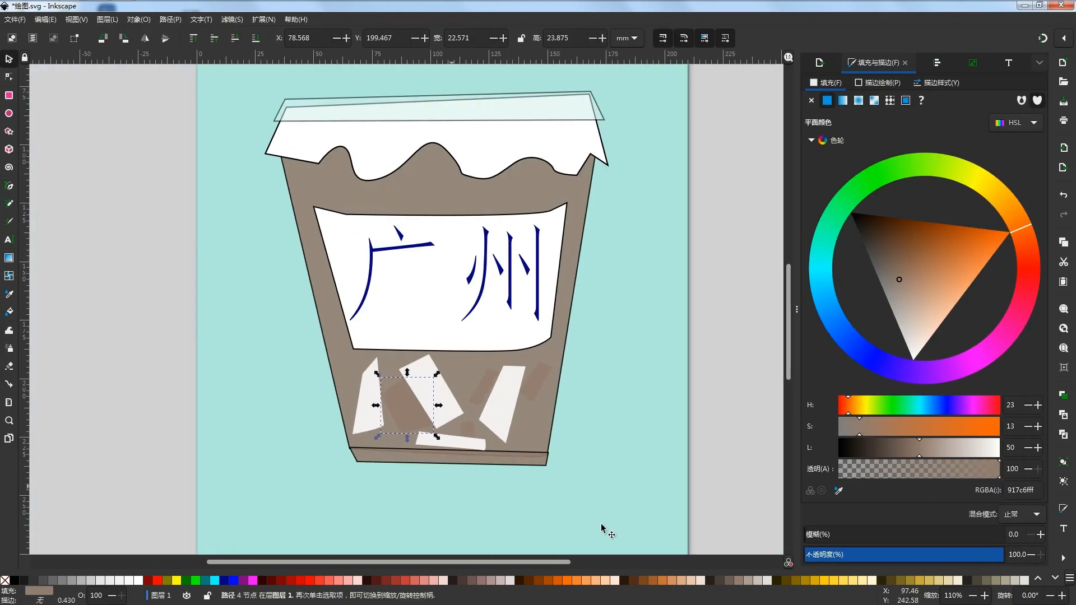
pyautogui.click(643, 580)
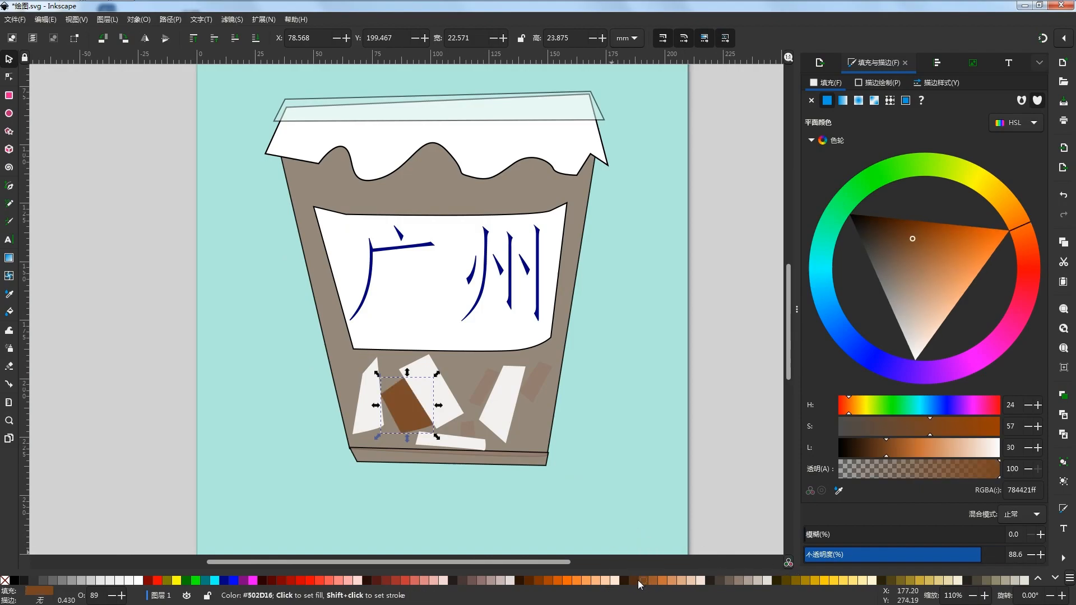
pyautogui.scroll(-2, 450, 477)
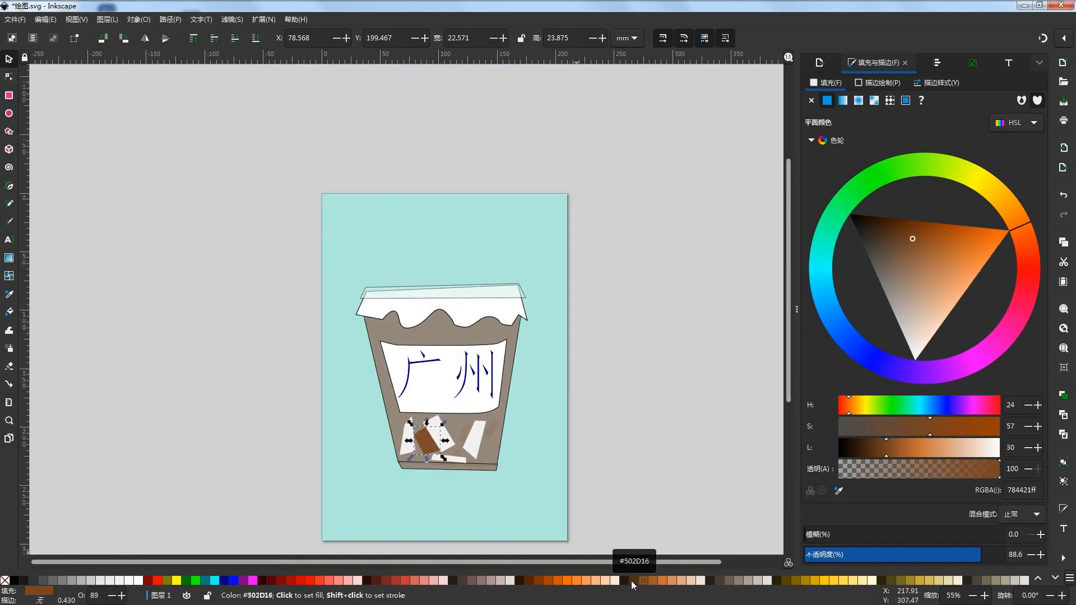
pyautogui.click(632, 581)
pyautogui.click(654, 582)
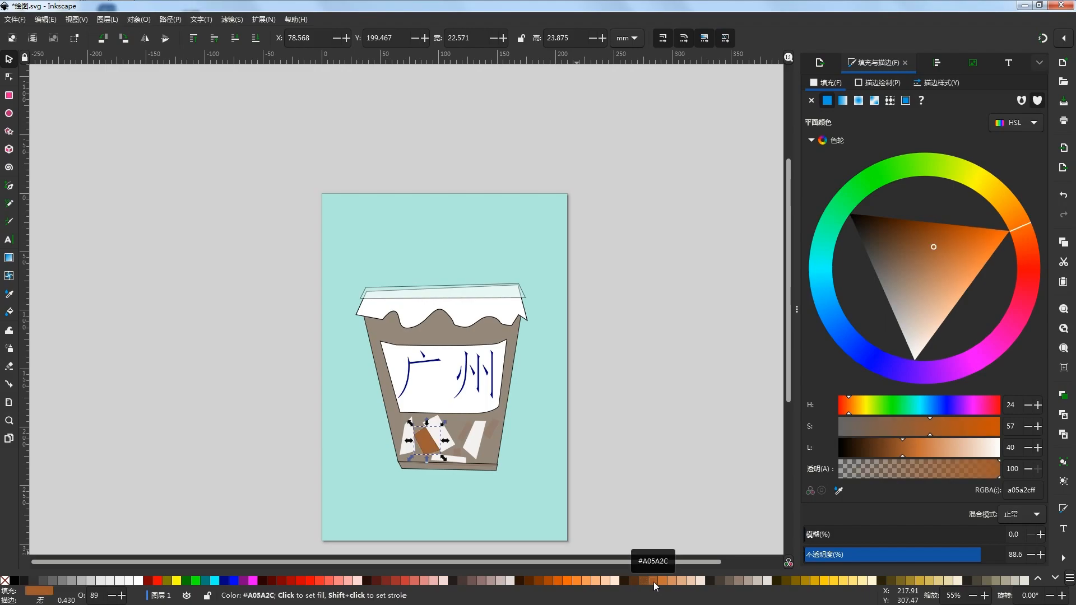
# Fill the four brown chunks below the label with the very dark brown 241f1c and deselect them
pyautogui.scroll(3, 534, 529)
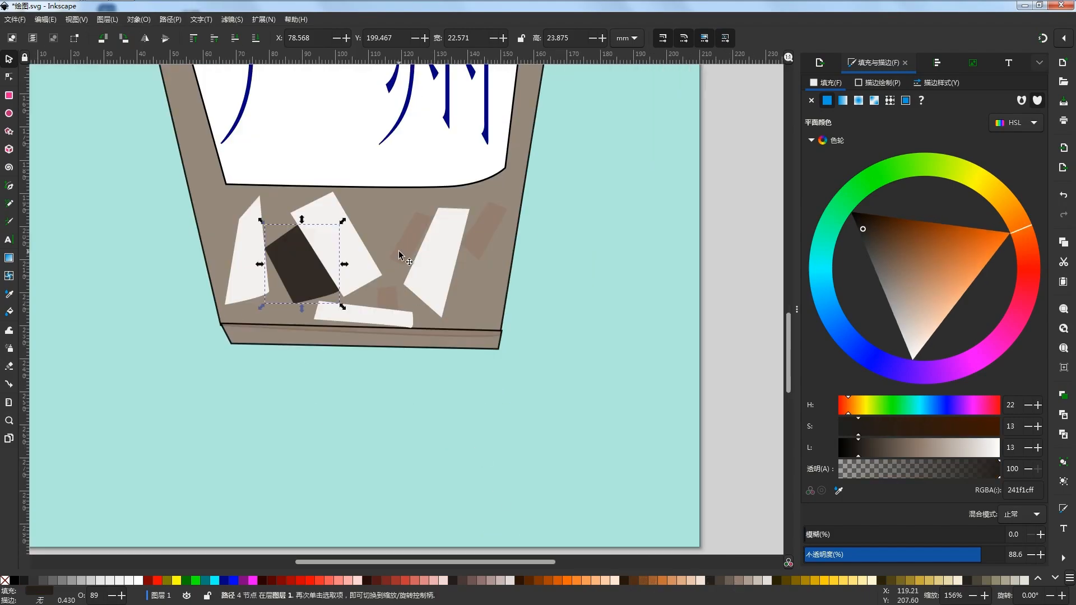
pyautogui.keyDown('shift'); pyautogui.click(490, 427); pyautogui.keyUp('shift')
pyautogui.keyDown('shift'); pyautogui.click(516, 423); pyautogui.keyUp('shift')
pyautogui.keyDown('shift'); pyautogui.click(482, 447); pyautogui.keyUp('shift')
pyautogui.click(709, 581)
pyautogui.scroll(-2, 473, 452)
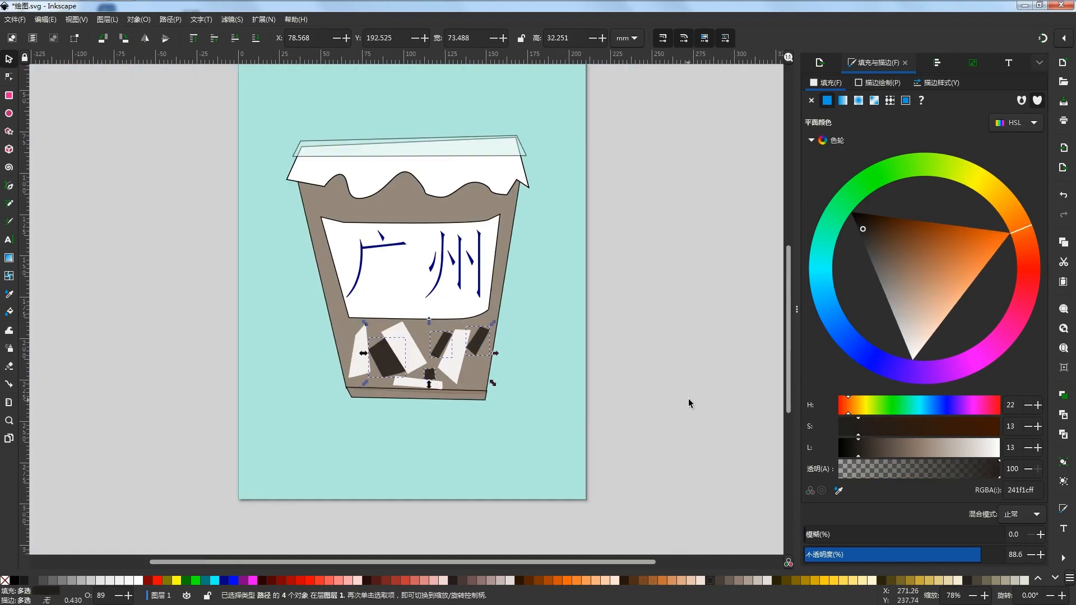
pyautogui.click(688, 398)
# Duplicate all eight white and dark chunks and move the copies about 100 mm straight up, between lid and label
pyautogui.scroll(-1, 580, 386)
pyautogui.hotkey('ctrl', 'shift', 'e')
pyautogui.moveTo(665, 341); pyautogui.dragTo(404, 399)
pyautogui.scroll(2, 469, 379)
pyautogui.scroll(-2, 420, 392)
pyautogui.click(667, 329)
pyautogui.scroll(2, 447, 387)
pyautogui.moveTo(465, 378); pyautogui.dragTo(465, 267)
pyautogui.moveTo(472, 152); pyautogui.dragTo(472, 139)
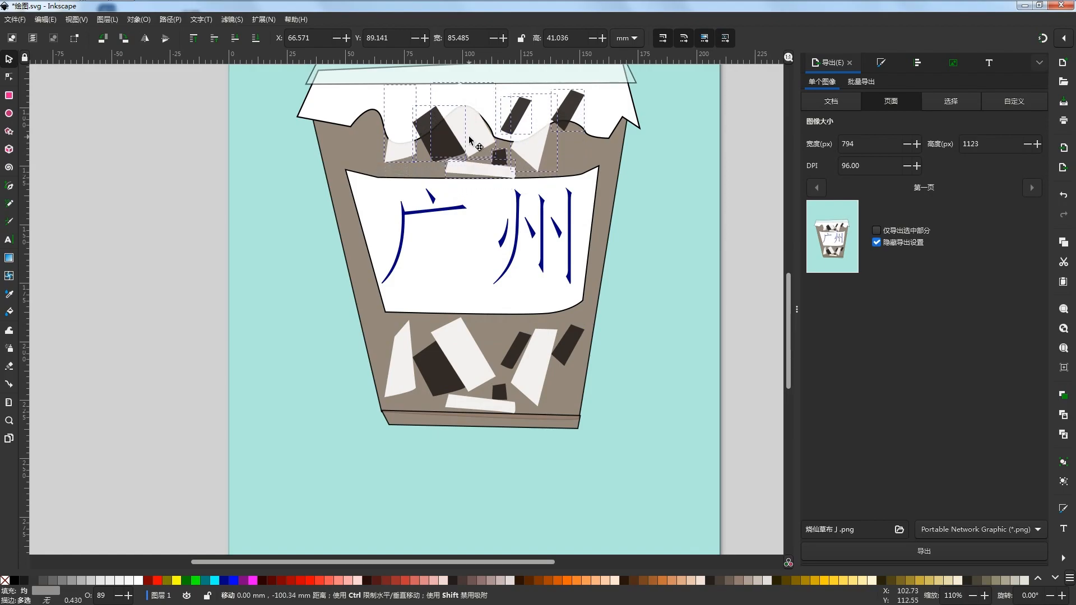
pyautogui.scroll(-2, 472, 140)
pyautogui.scroll(1, 488, 250)
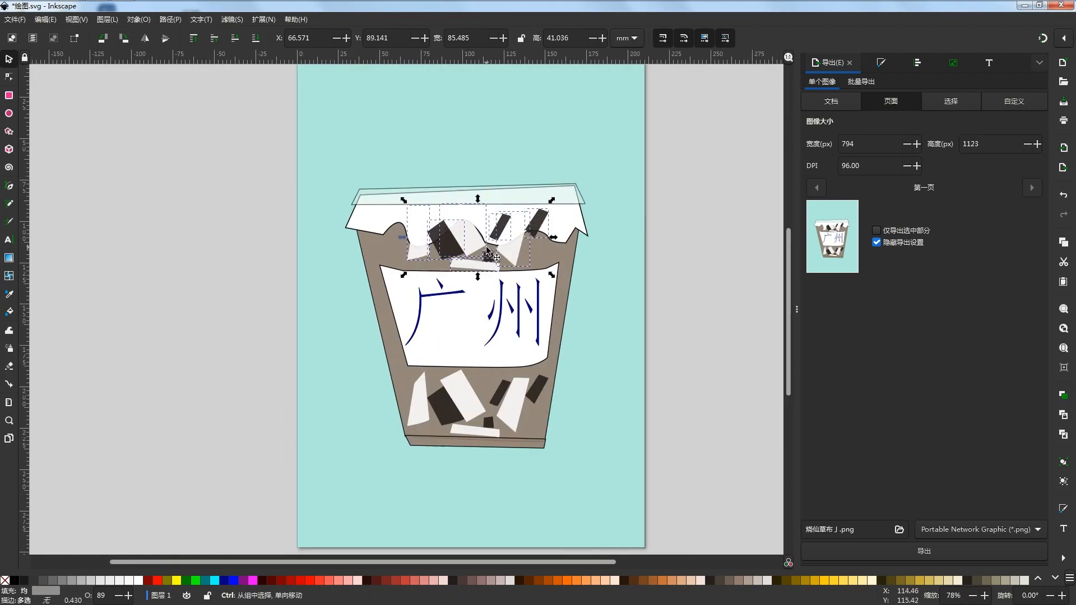
# Try an opacity of 100% on the eight copied chunks, then undo it and deselect them
pyautogui.click(880, 62)
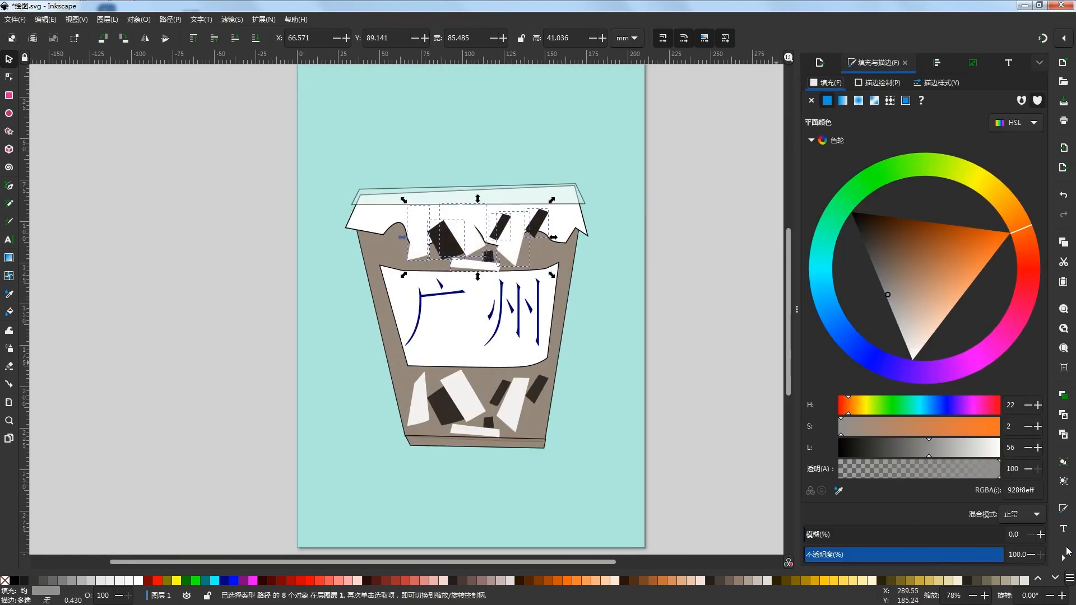
pyautogui.hotkey('ctrl', 'z')
pyautogui.click(746, 202)
# Rearrange the two copied narrow dark chunks so they sit at opposite ends of the brown band above the label
pyautogui.moveTo(499, 227); pyautogui.dragTo(382, 250)
pyautogui.moveTo(537, 226); pyautogui.dragTo(542, 252)
pyautogui.moveTo(377, 255); pyautogui.dragTo(603, 287)
pyautogui.moveTo(535, 250); pyautogui.dragTo(380, 245)
pyautogui.moveTo(380, 245); pyautogui.dragTo(395, 246)
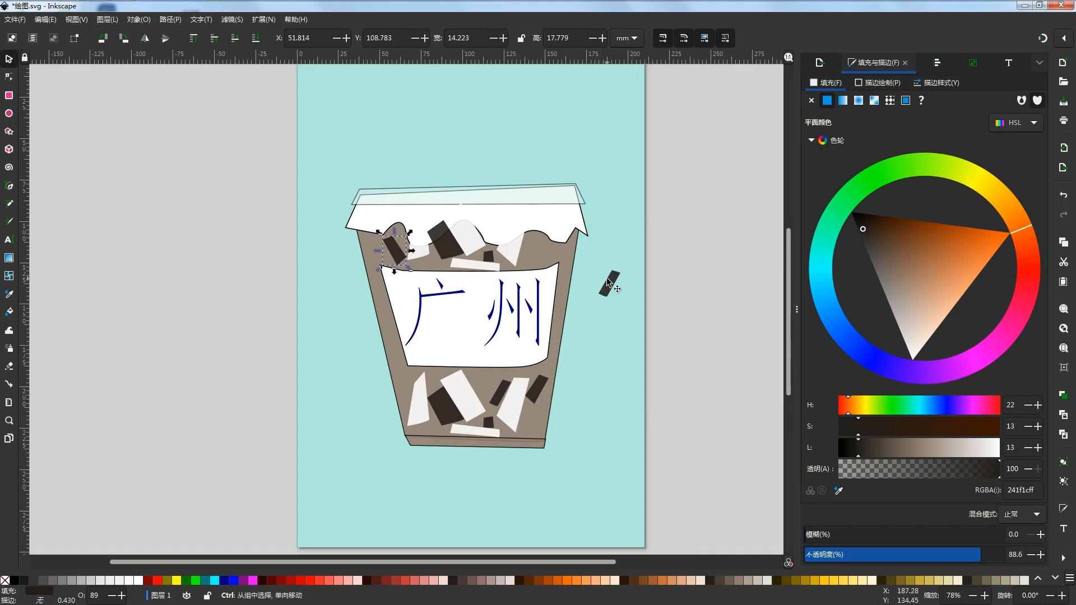
pyautogui.moveTo(610, 282); pyautogui.dragTo(520, 273)
# Move the copied tapered white chunk beside the leftmost dark chunk above the label and set its opacity to 94.7%
pyautogui.moveTo(443, 245); pyautogui.dragTo(397, 254)
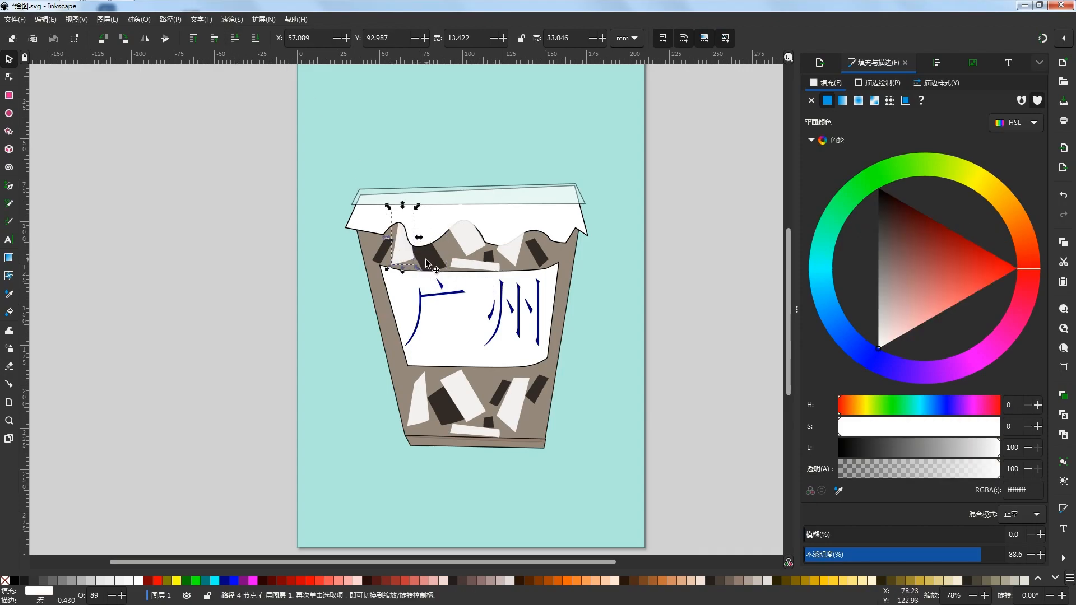
pyautogui.scroll(3, 427, 263)
pyautogui.scroll(-2, 368, 225)
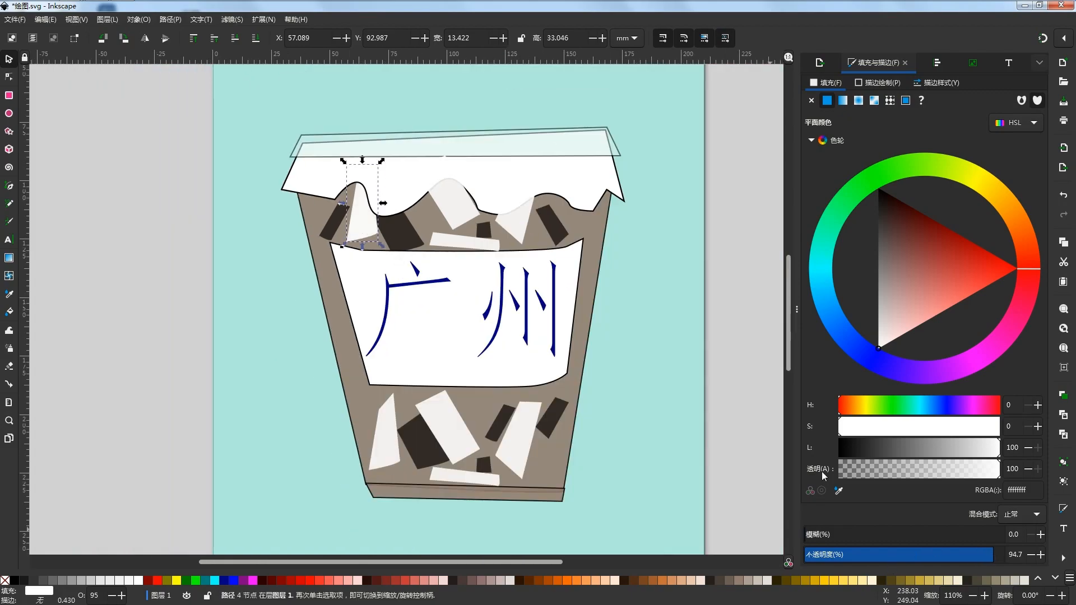
pyautogui.scroll(-2, 426, 296)
pyautogui.scroll(2, 406, 255)
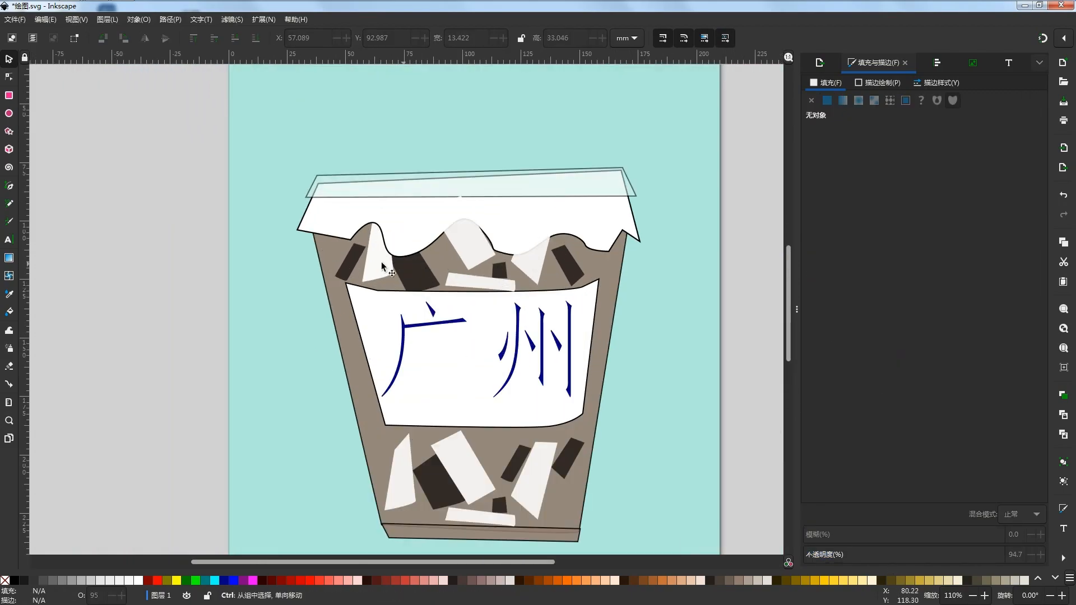
# Flip the copied flat white chunk just above the label horizontally and deselect it
pyautogui.click(467, 255)
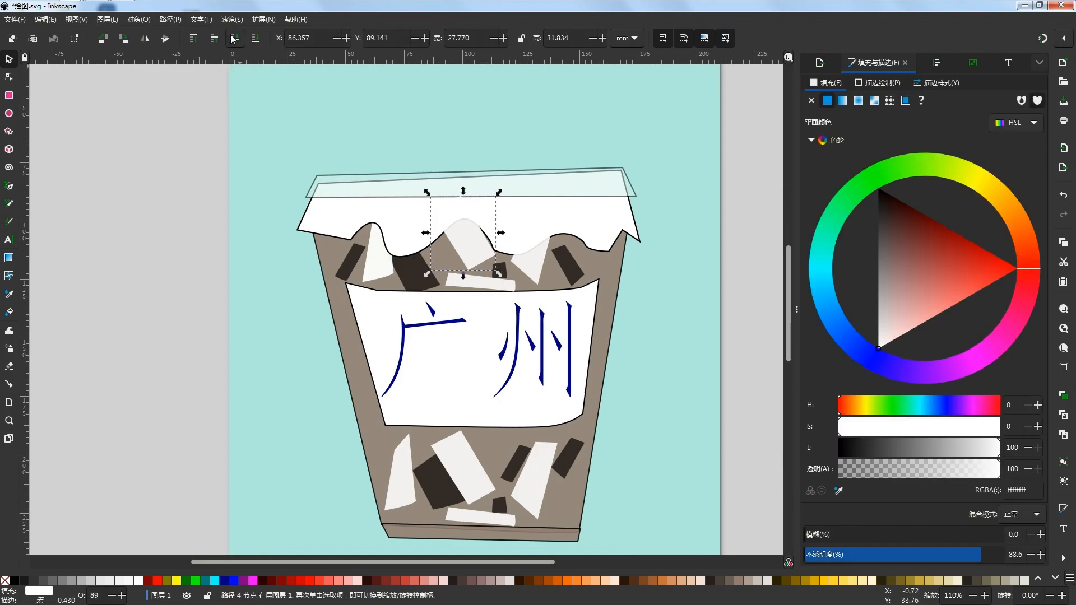
pyautogui.click(536, 261)
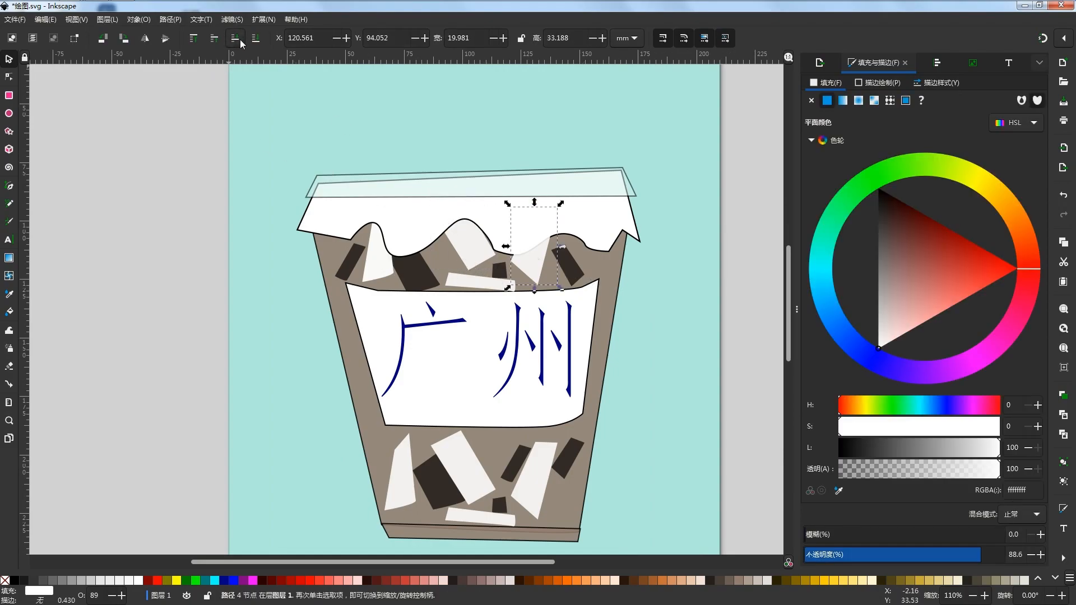
pyautogui.scroll(3, 528, 316)
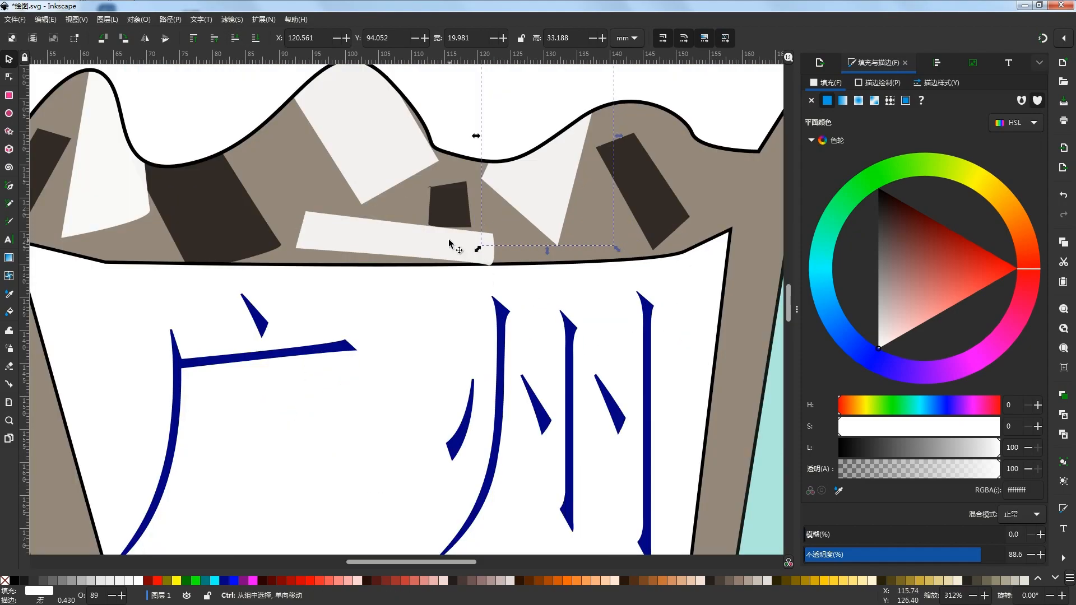
pyautogui.click(456, 228)
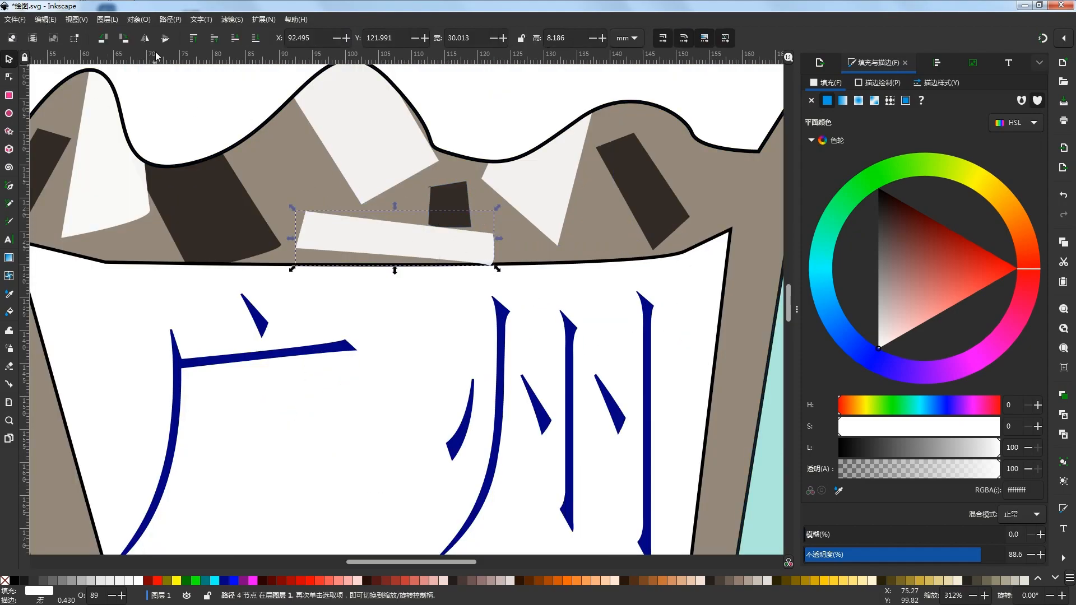
pyautogui.click(149, 43)
pyautogui.press('Escape')
pyautogui.press('5')
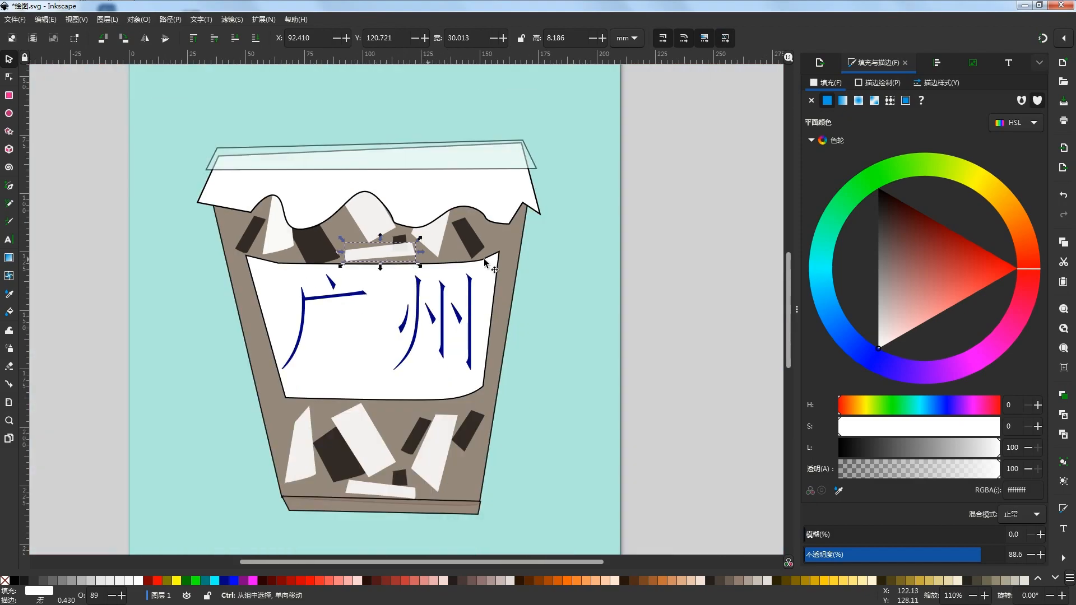
# Duplicate the small dark chunk near the cup's base, enlarge the copy to about 10.9 by 8.9 mm, fill it white and place it below the label
pyautogui.scroll(-1, 623, 255)
pyautogui.scroll(2, 462, 336)
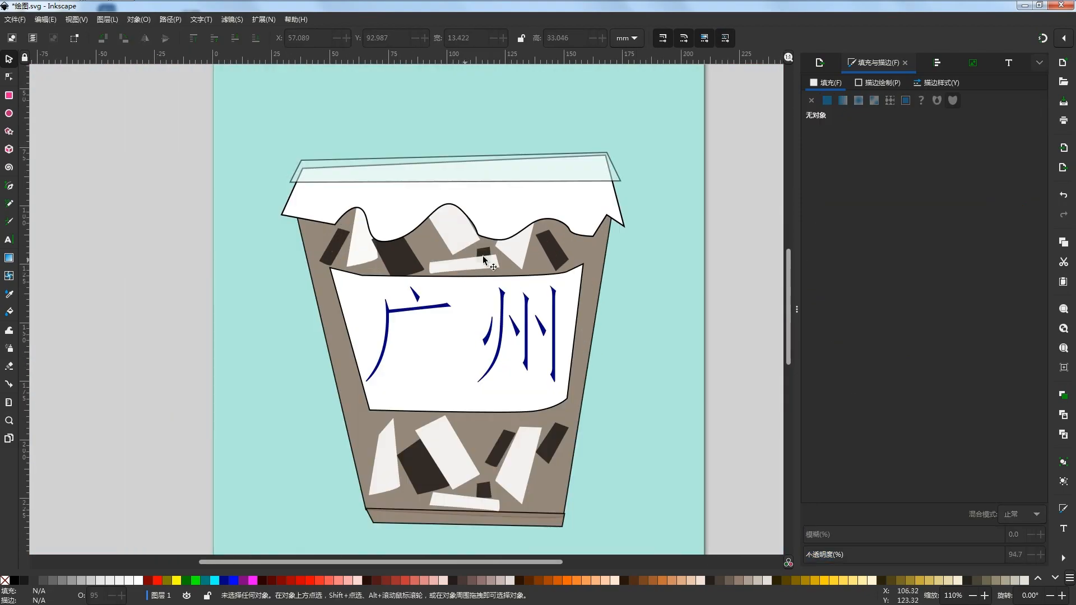
pyautogui.scroll(-3, 470, 403)
pyautogui.scroll(3, 482, 424)
pyautogui.click(456, 385)
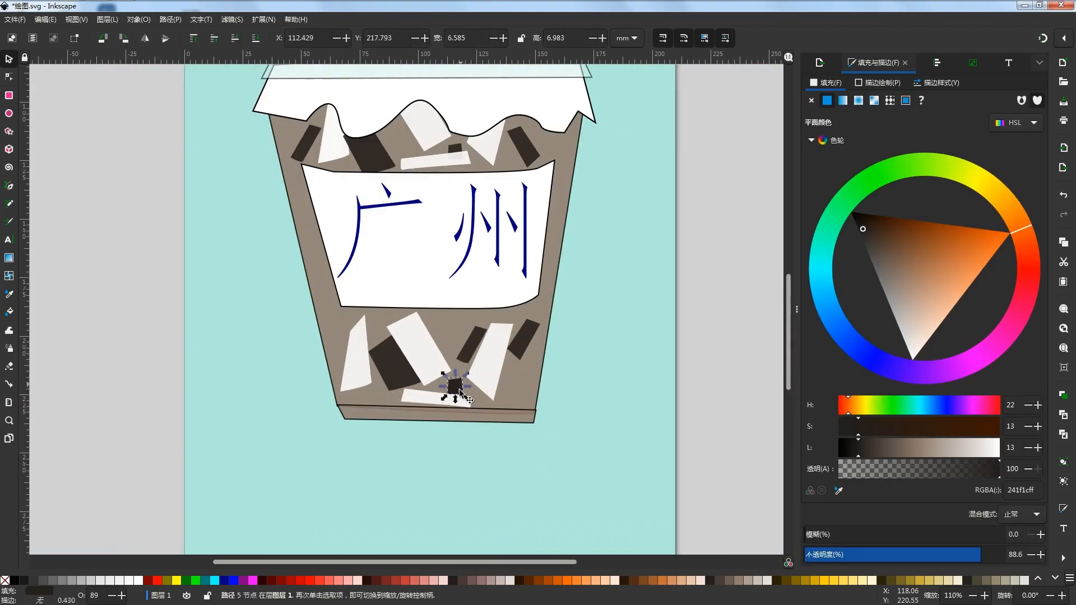
pyautogui.moveTo(456, 386); pyautogui.dragTo(442, 326)
pyautogui.click(723, 360)
pyautogui.scroll(-1, 579, 451)
pyautogui.scroll(3, 514, 371)
pyautogui.click(450, 352)
pyautogui.scroll(-3, 499, 357)
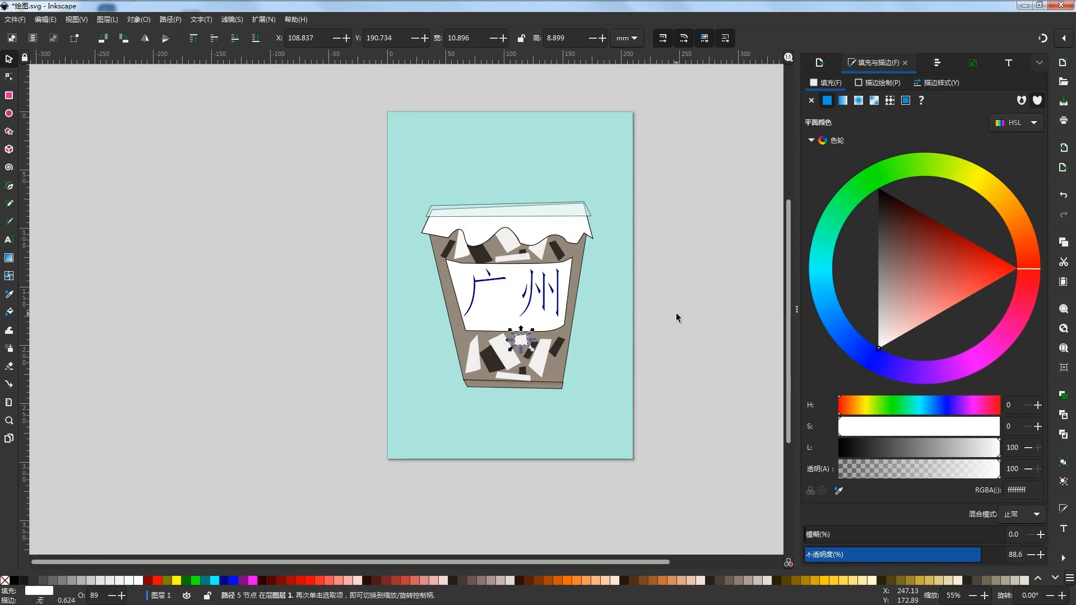
pyautogui.click(688, 400)
# Duplicate the flat white chunk near the cup's base, colour the copy dark and place it just under the label's lower-left corner
pyautogui.click(466, 411)
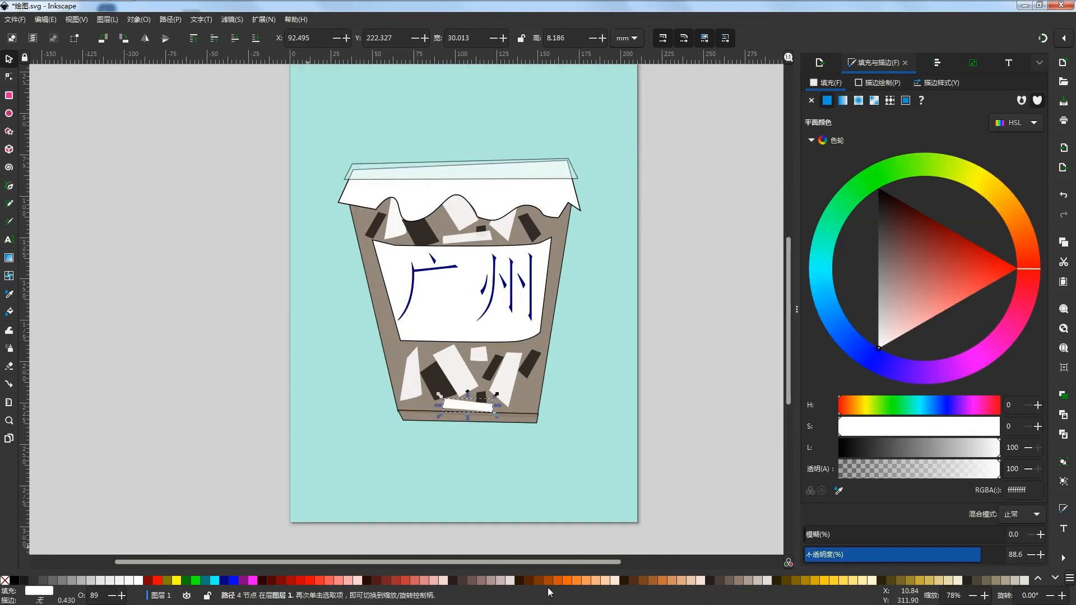
pyautogui.moveTo(478, 407); pyautogui.dragTo(424, 352)
pyautogui.click(701, 355)
pyautogui.scroll(-2, 637, 418)
pyautogui.click(456, 404)
pyautogui.click(725, 416)
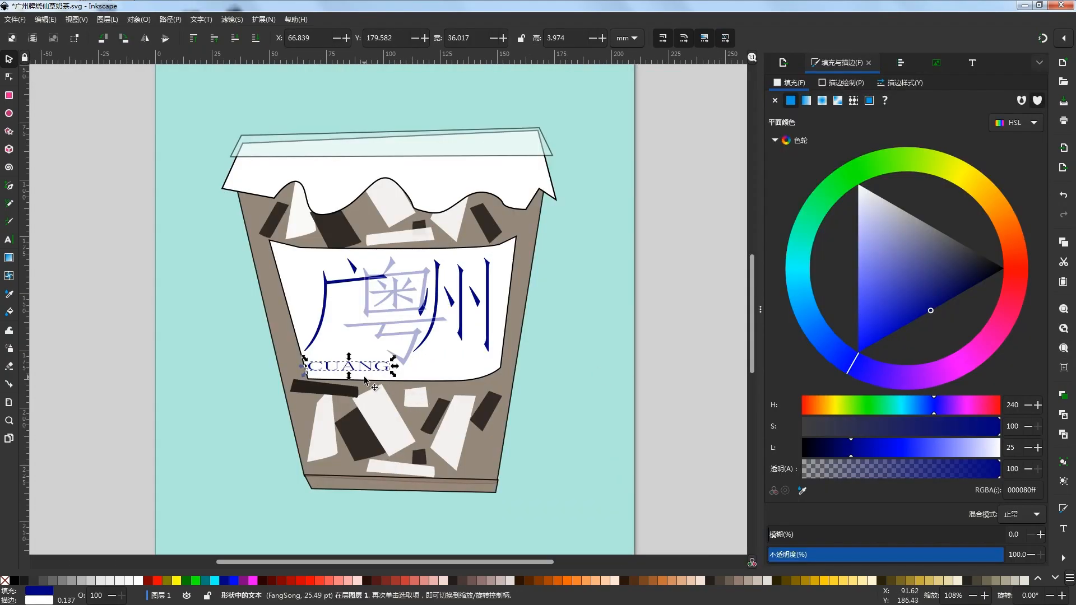
# Duplicate the CUANG text to the right along the label's lower edge and change the copy to ZHOU
pyautogui.hotkey('ctrl', 'd')
pyautogui.moveTo(369, 367); pyautogui.dragTo(474, 366)
pyautogui.doubleClick(469, 364)
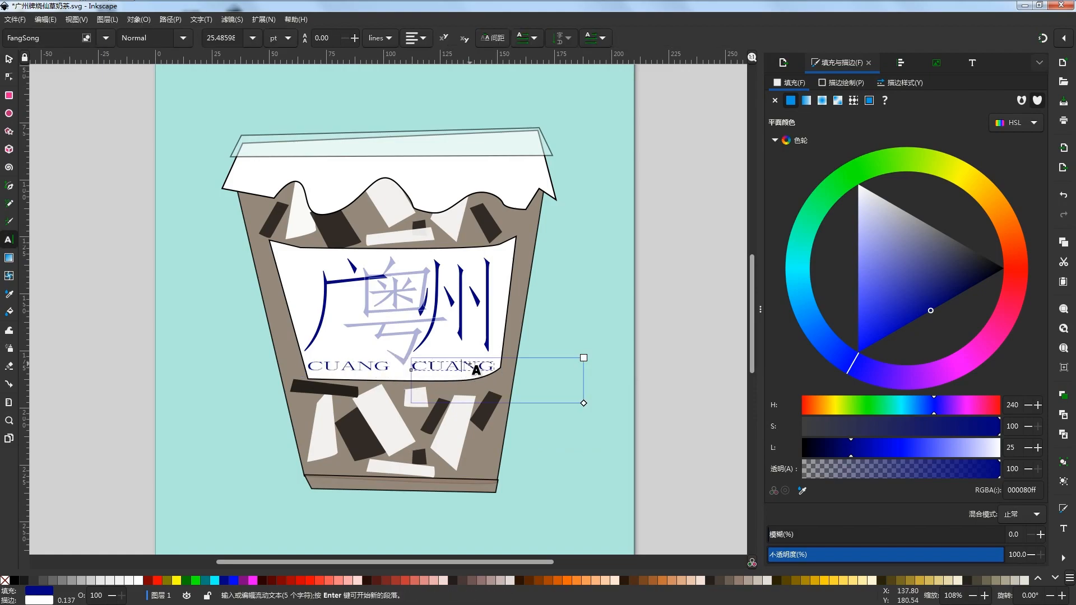
pyautogui.press('BackSpace')
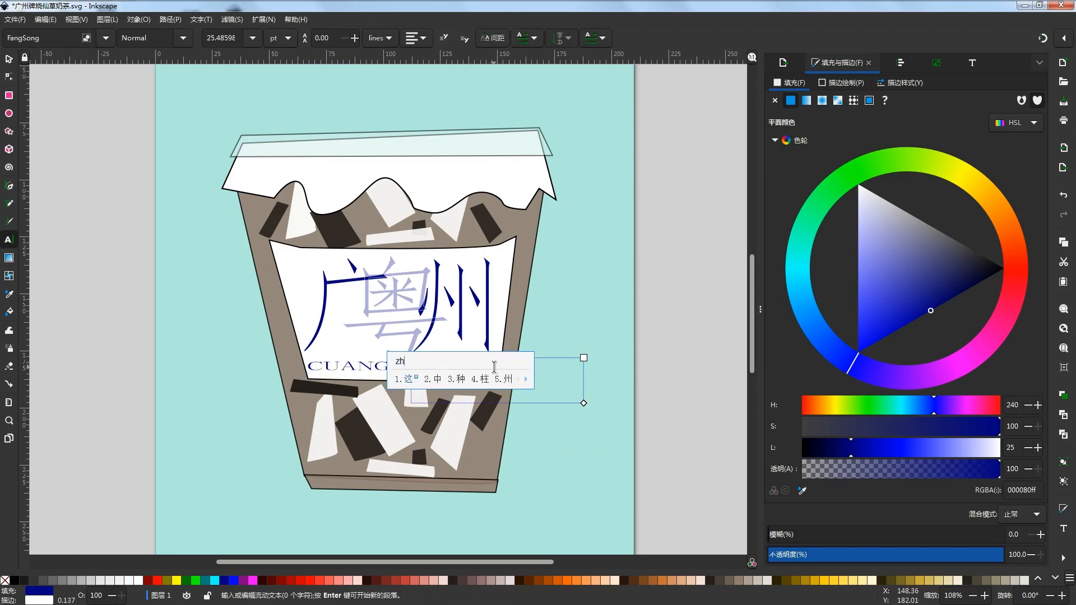
pyautogui.write('ZHOU')
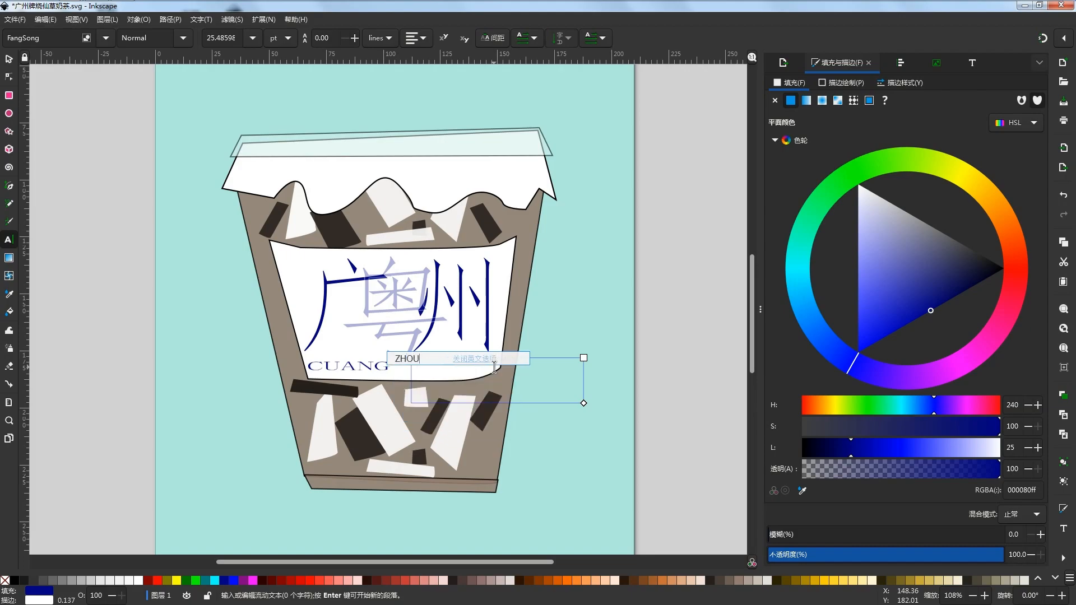
pyautogui.press('Return')
pyautogui.press('Escape')
# Move the ZHOU text slightly right to sit beneath 州 and deselect it
pyautogui.press('s')
pyautogui.click(458, 366)
pyautogui.moveTo(457, 365); pyautogui.dragTo(469, 366)
pyautogui.click(683, 365)
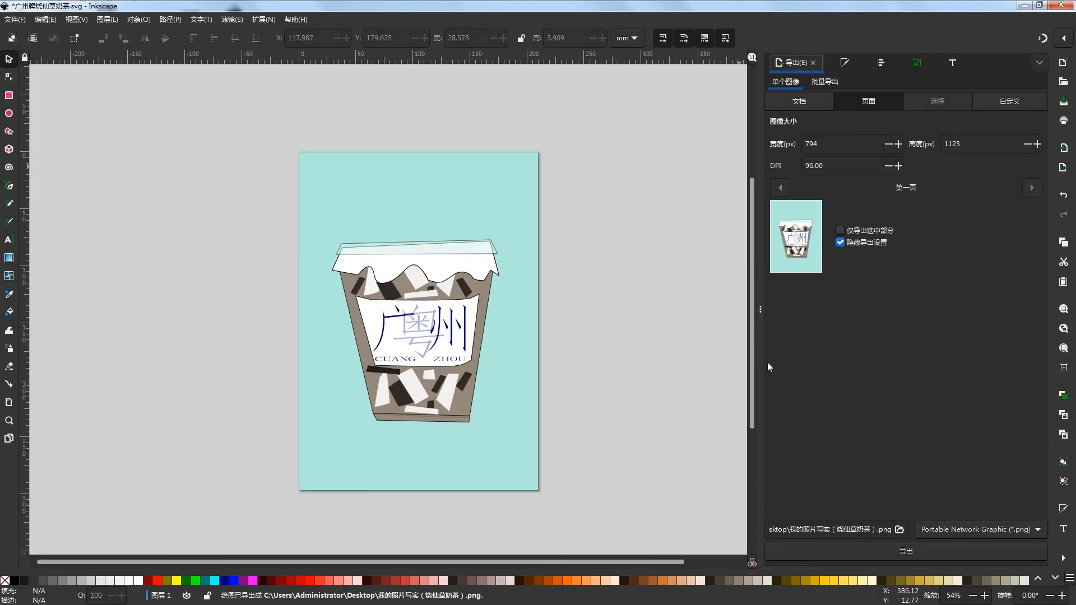
pyautogui.moveTo(765, 358); pyautogui.dragTo(1041, 353)
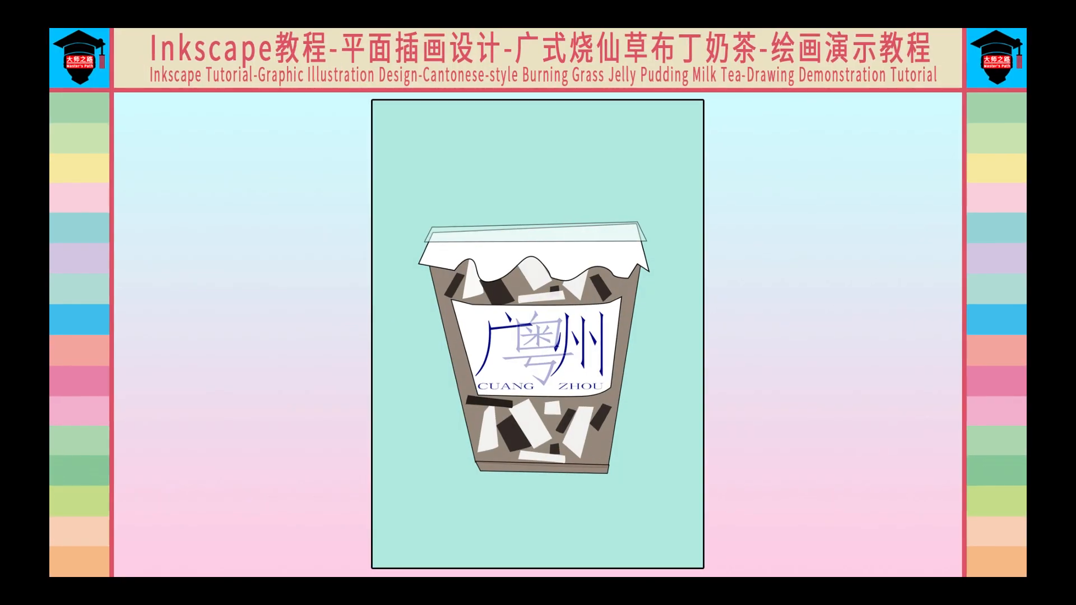